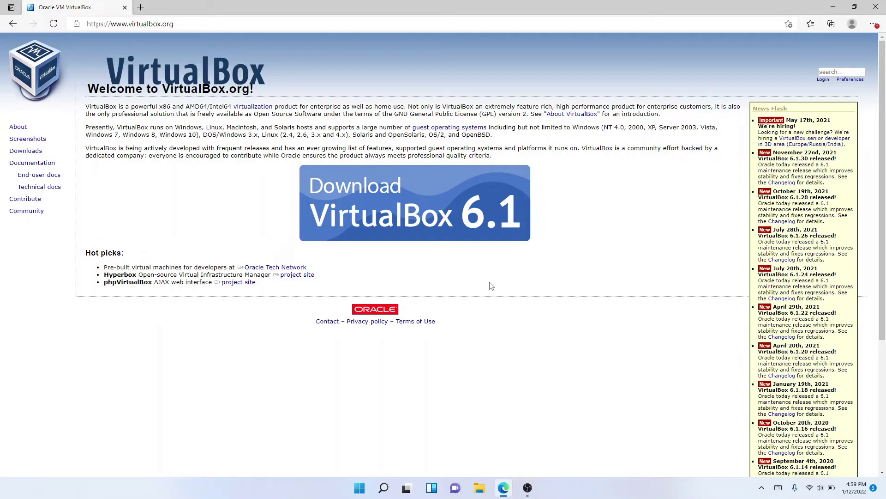
- Download VirtualBox-6.1.30-148432-Win.exe for Windows hosts and launch the installer
left_click(452, 212)
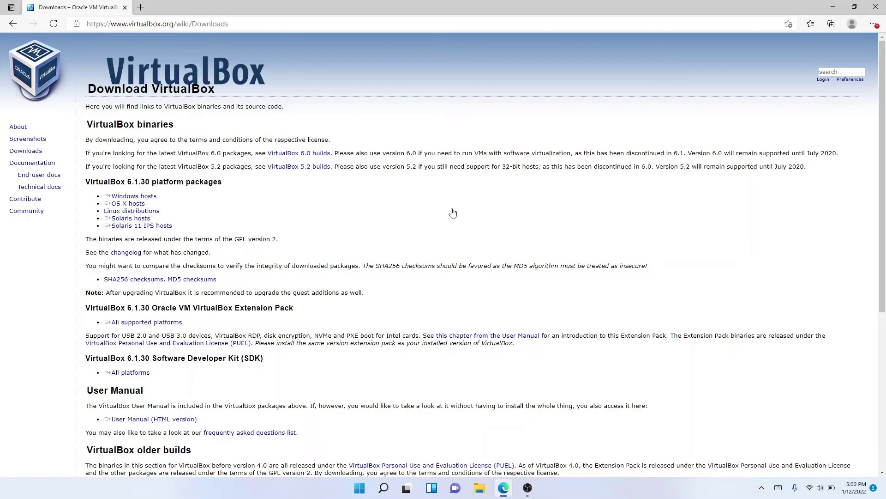
left_click(152, 197)
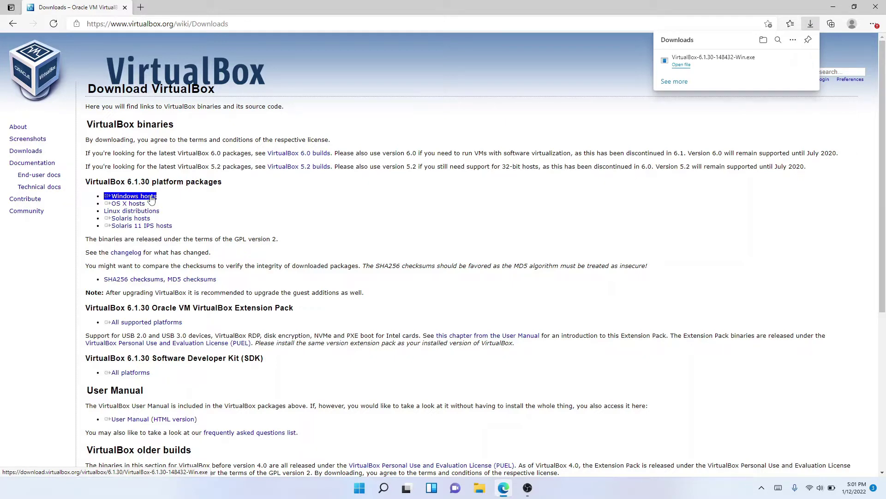
left_click(732, 61)
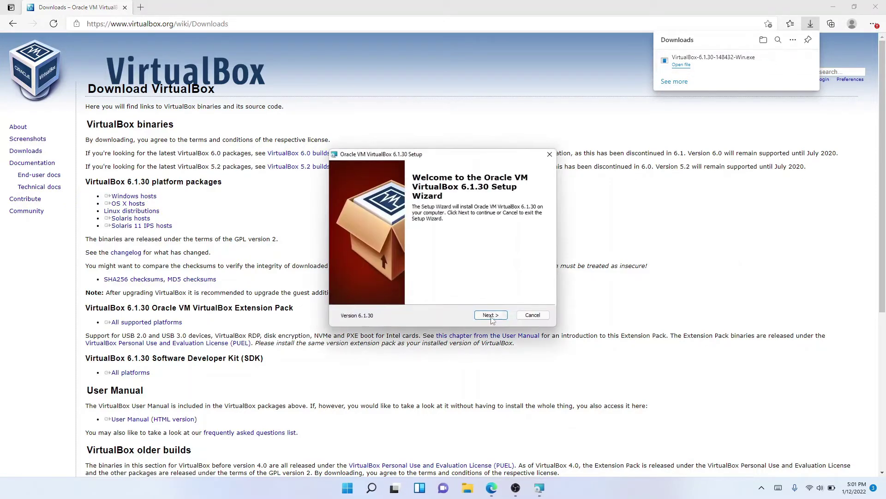
- Install VirtualBox 6.1.30 with default features, accepting the network reset, admin prompt and USB driver
left_click(491, 316)
left_click(490, 316)
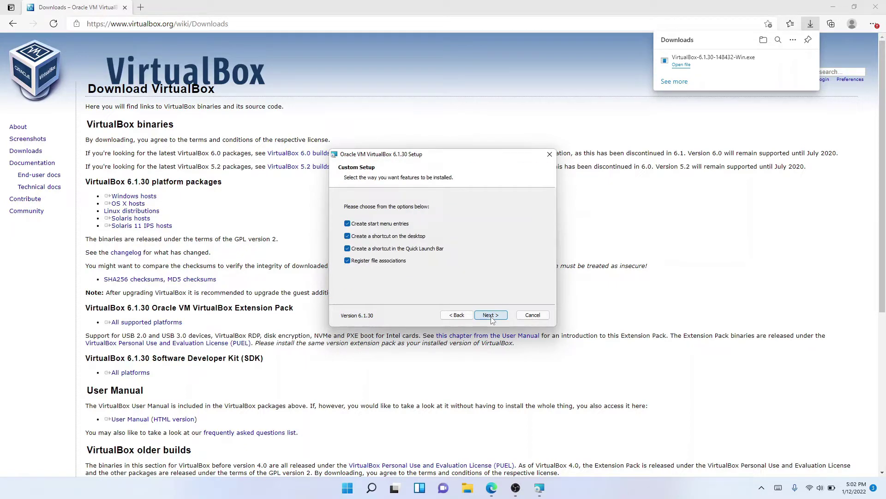
left_click(491, 315)
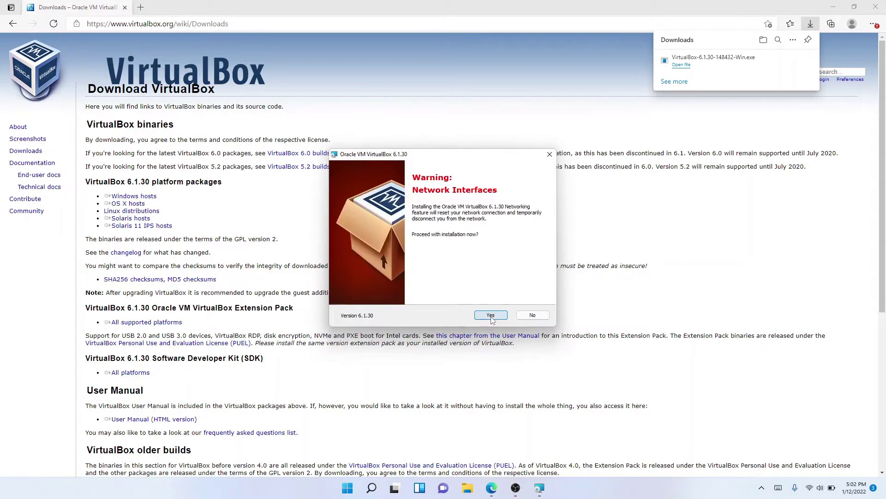
left_click(491, 315)
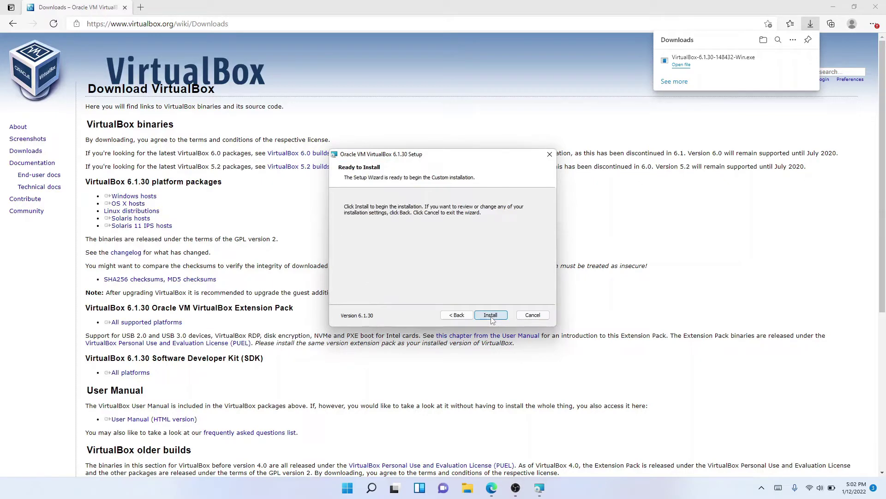
left_click(491, 316)
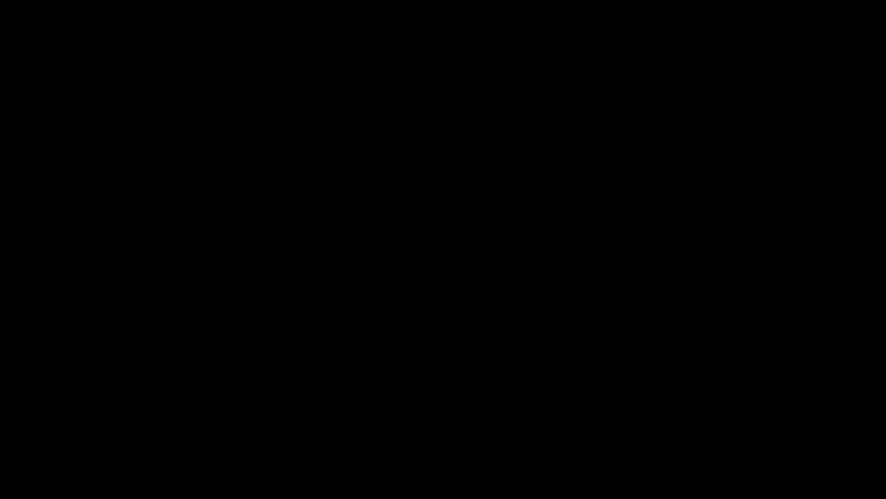
left_click(426, 319)
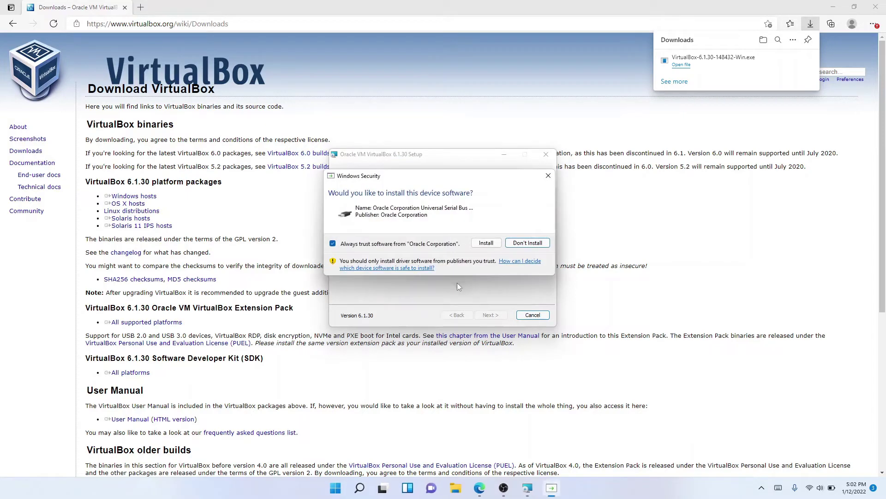
left_click(491, 243)
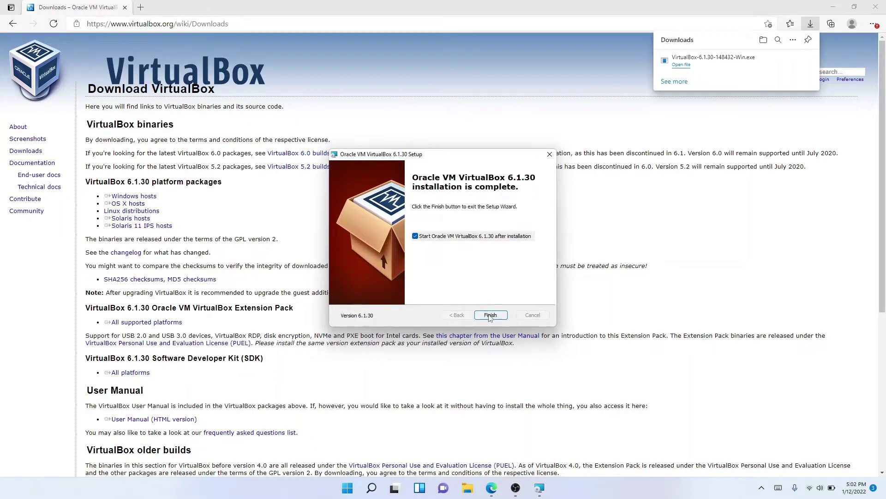
left_click(490, 315)
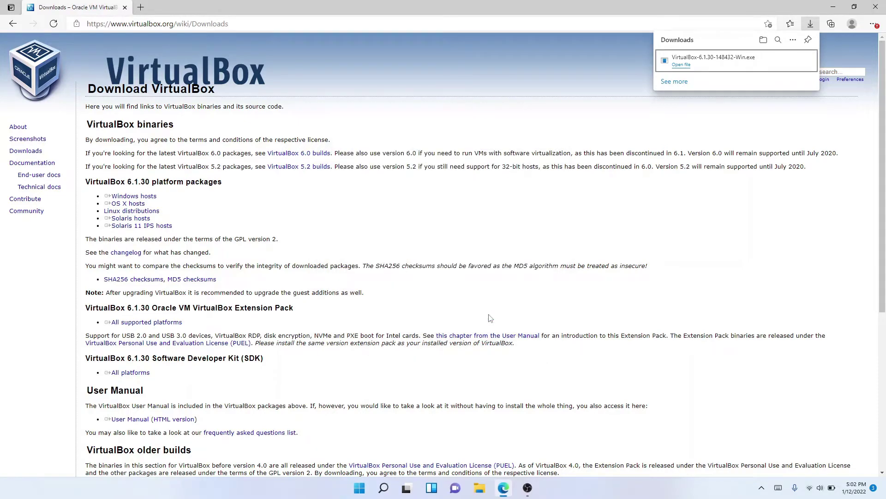
- Navigate from the Linux Mint download page to the 20.3 'Una' Cinnamon Edition page
left_click(833, 6)
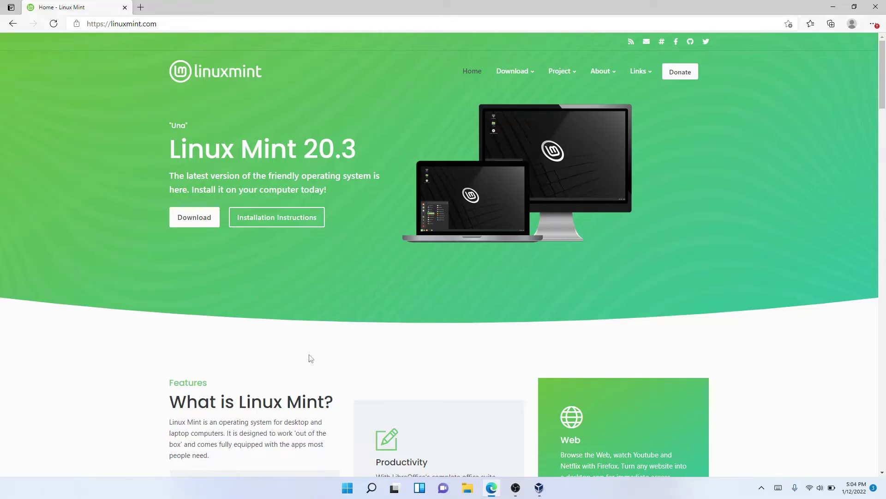
left_click(197, 221)
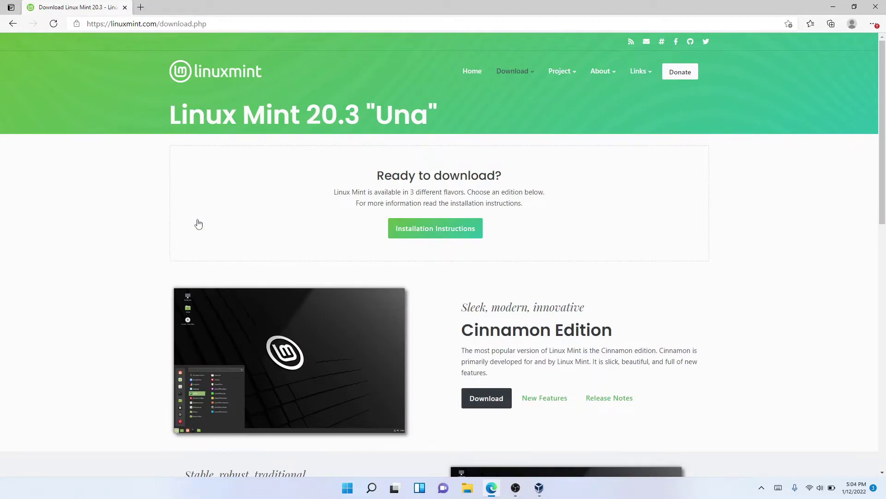
scroll(199, 224, "down", 5)
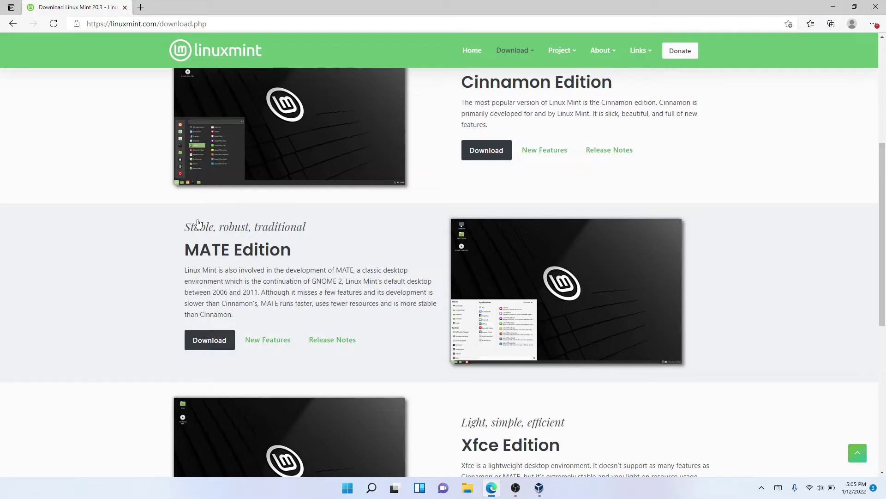
left_click(489, 154)
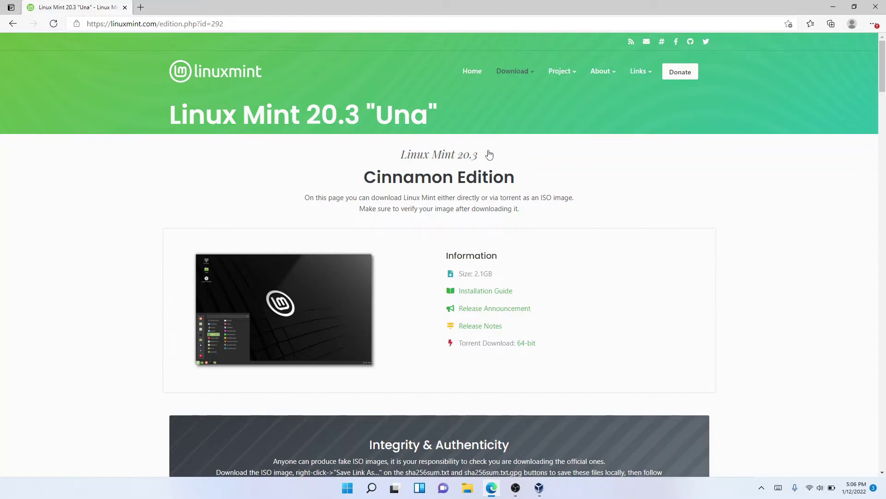
- Download the 64-bit Linux Mint 20.3 Cinnamon ISO from the LayerOnline mirror
scroll(489, 154, "down", 10)
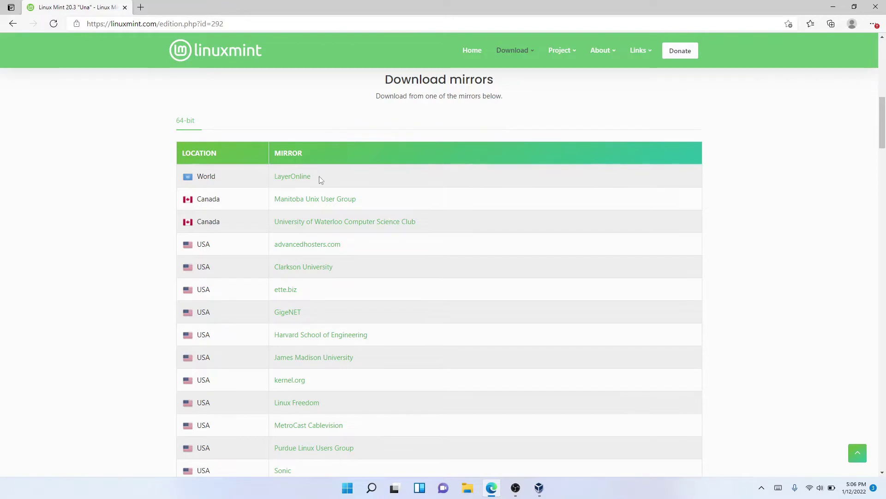
left_click(307, 179)
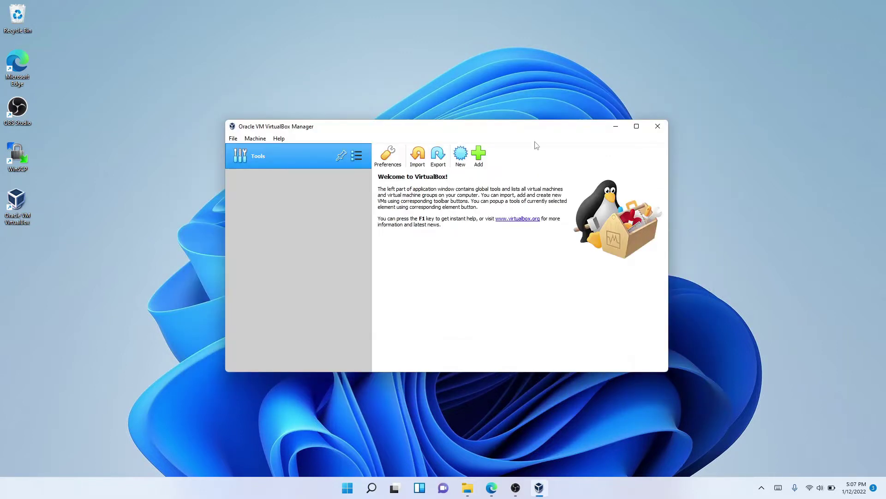
- Start a new VM named Linux_Mint_20.3, keeping type Linux and version Ubuntu (64-bit)
left_click(462, 157)
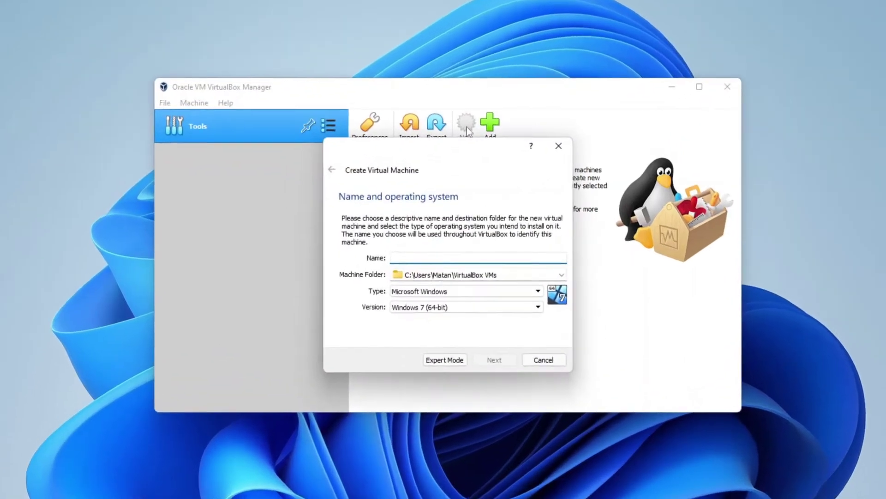
type("L")
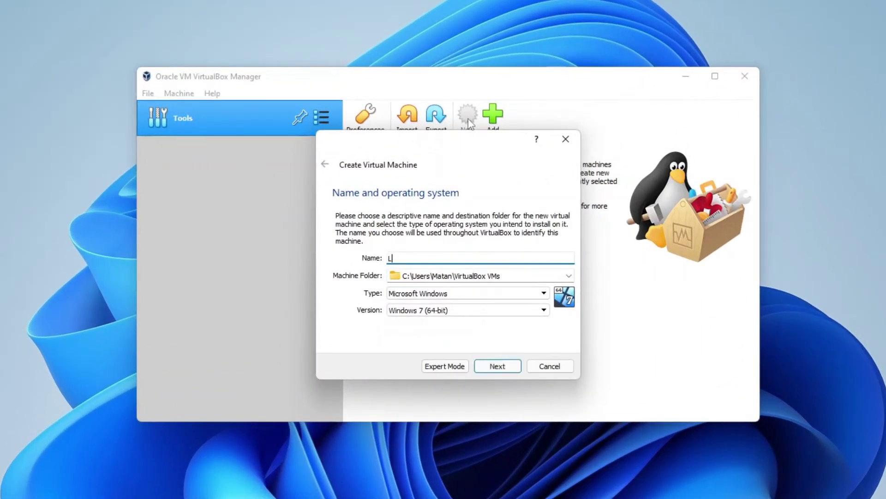
type("inux_Mint_20.3")
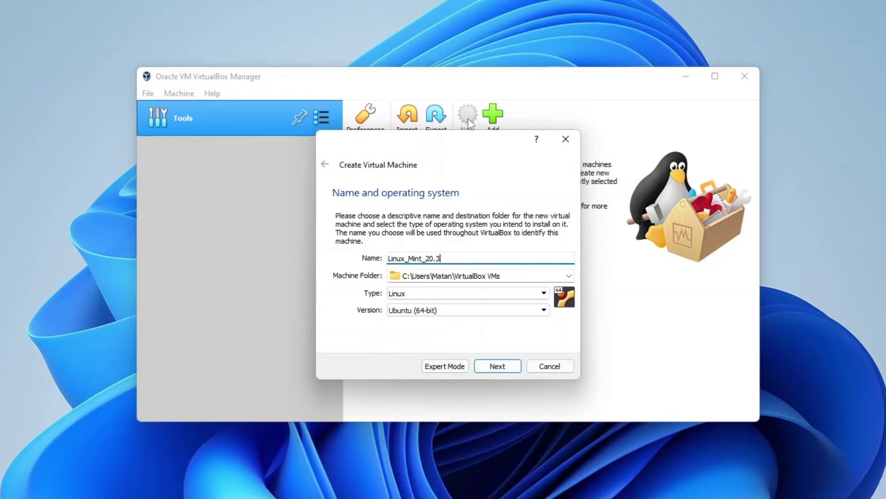
left_click(478, 295)
left_click(478, 294)
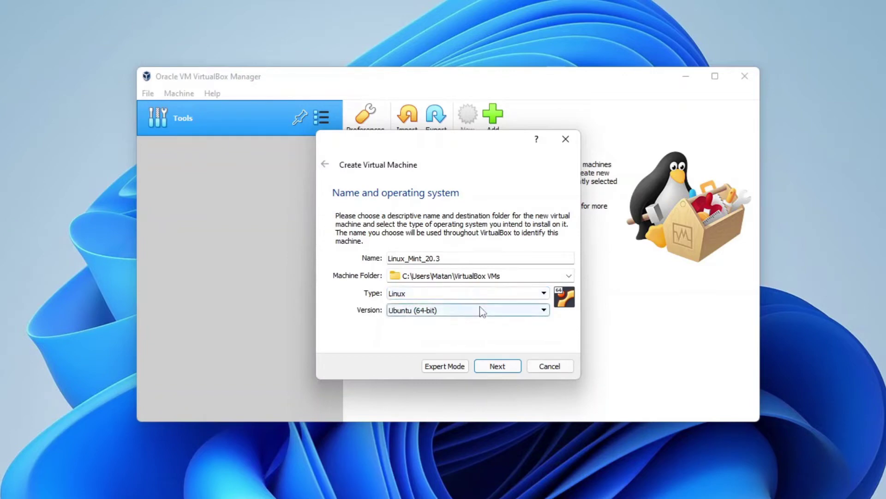
left_click(480, 311)
left_click(480, 310)
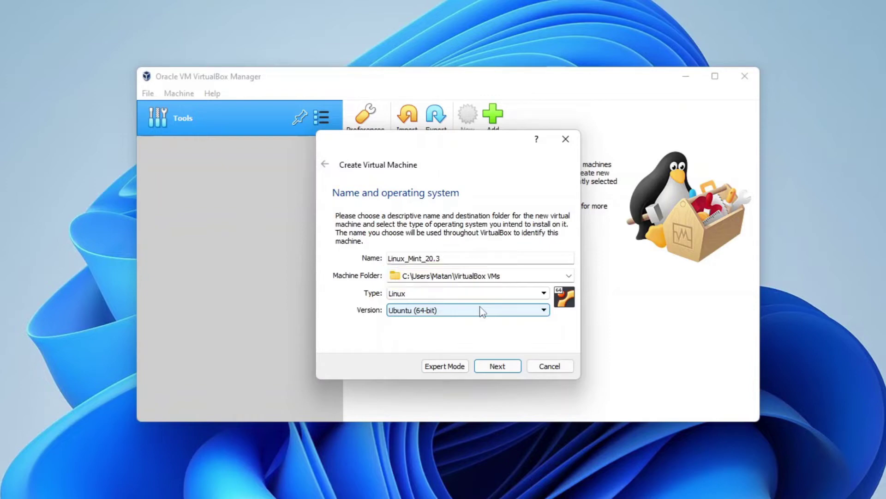
left_click(492, 367)
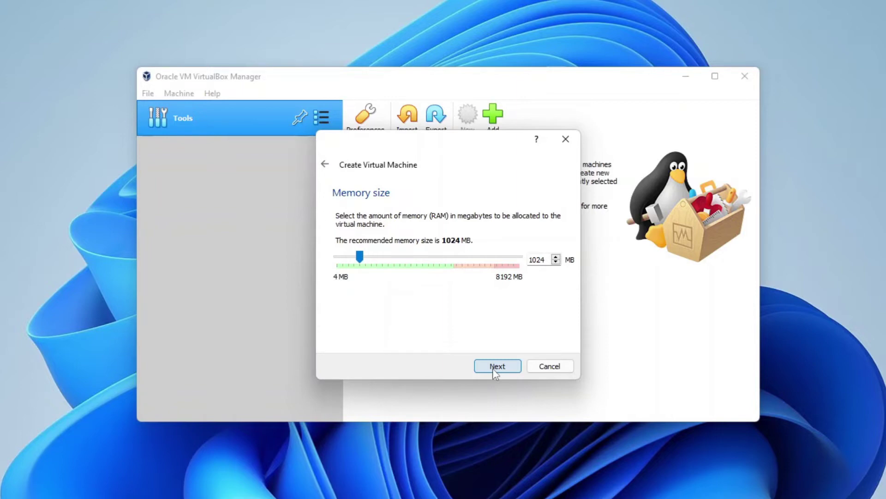
- Replace the 1024 MB default with 3500 MB of memory and continue
double_click(532, 260)
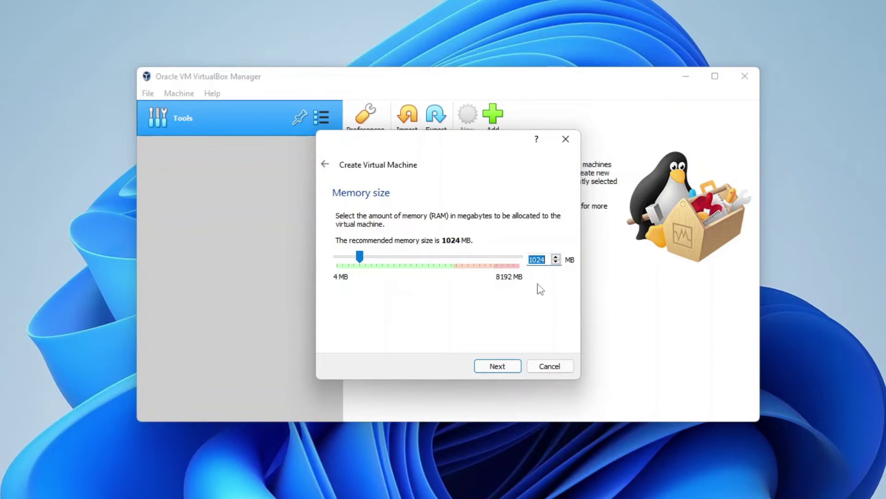
type("3500")
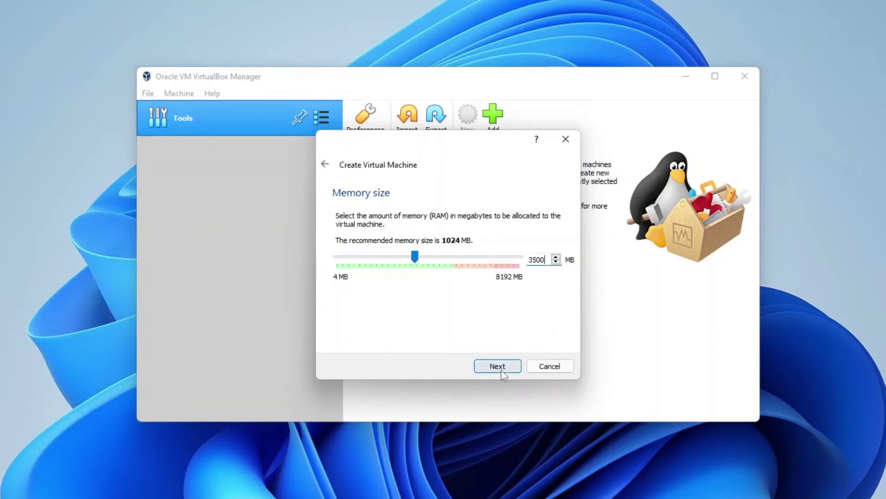
left_click(498, 366)
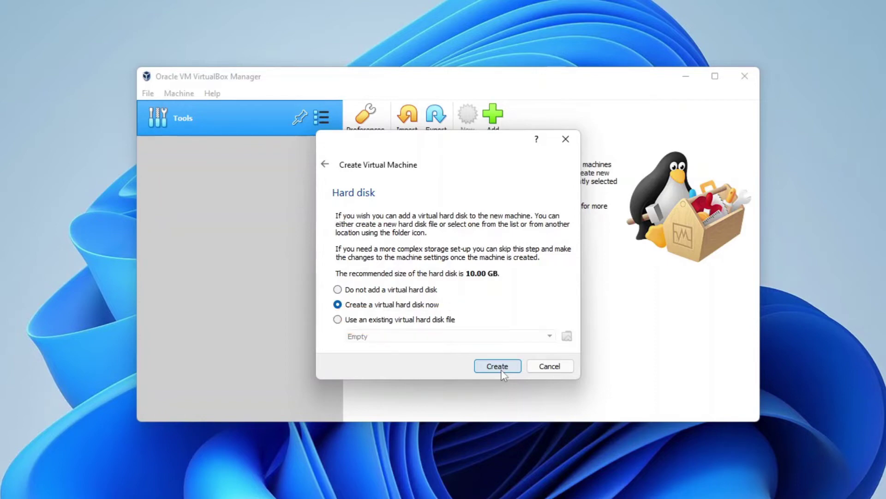
- Create a new dynamically allocated VDI hard disk sized 15 GB for Linux_Mint_20.3
left_click(502, 373)
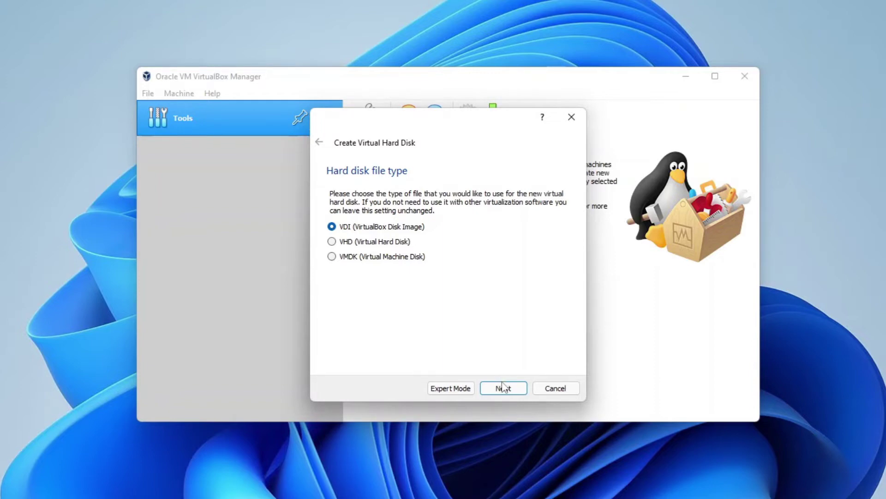
left_click(503, 388)
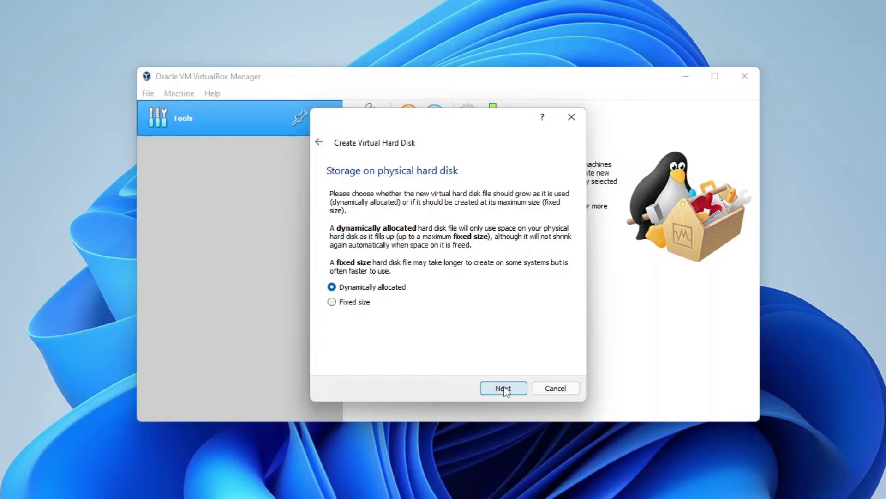
left_click(504, 389)
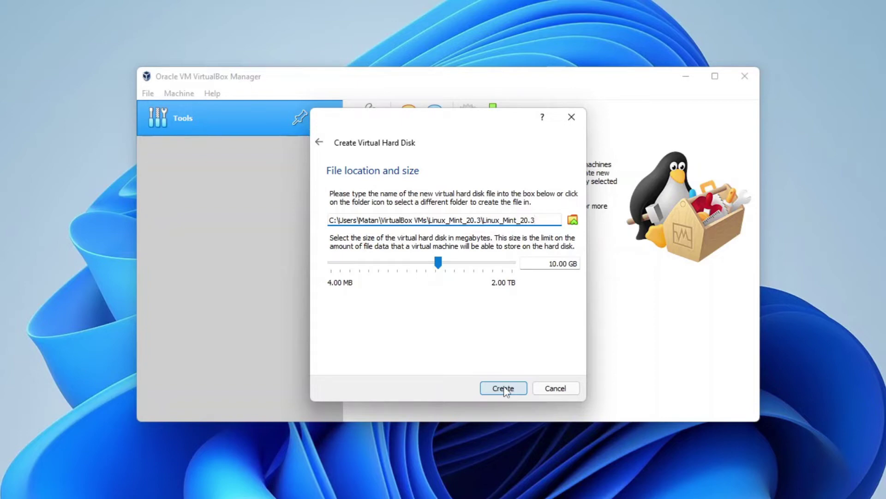
double_click(552, 263)
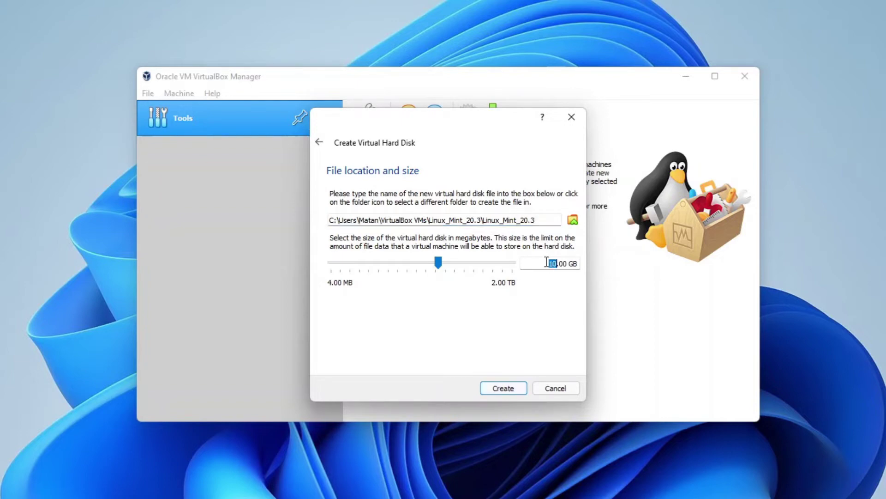
type("15")
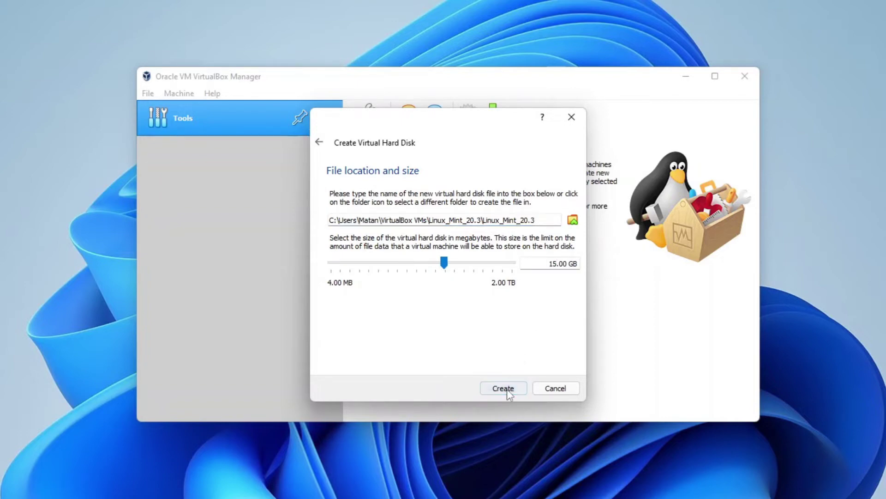
left_click(507, 389)
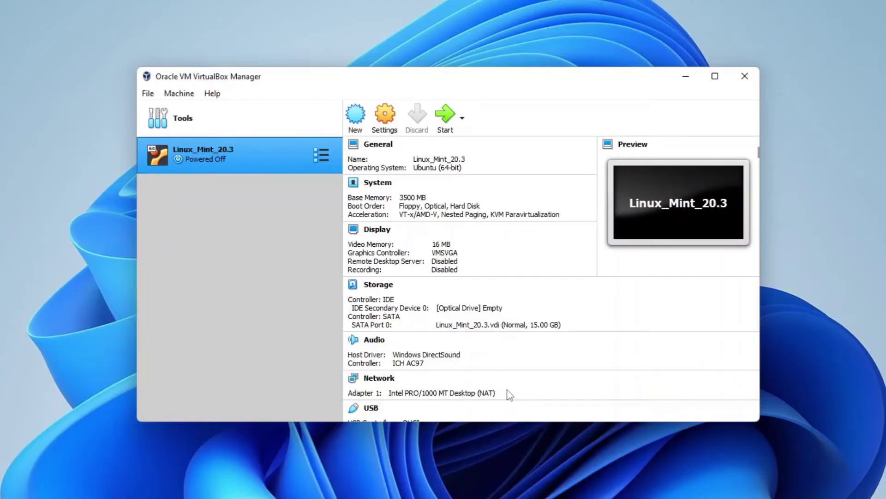
- Set the Processor(s) slider in System settings to 2 and save
left_click(380, 187)
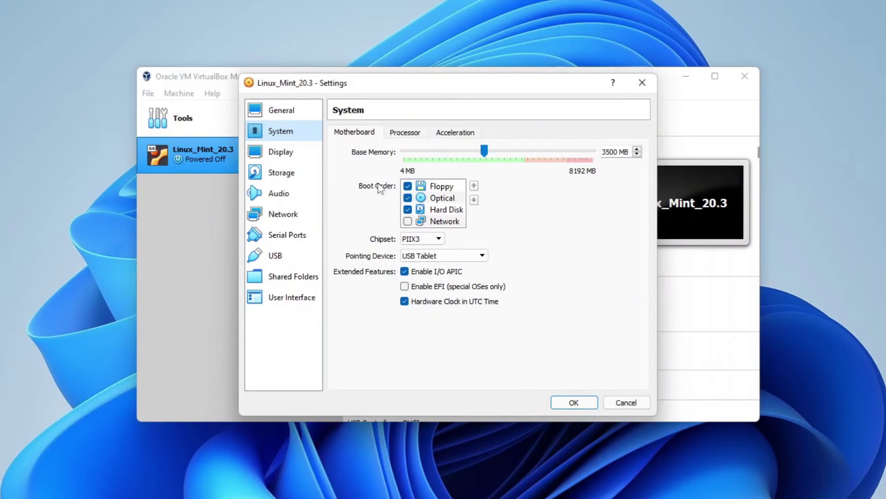
left_click(405, 133)
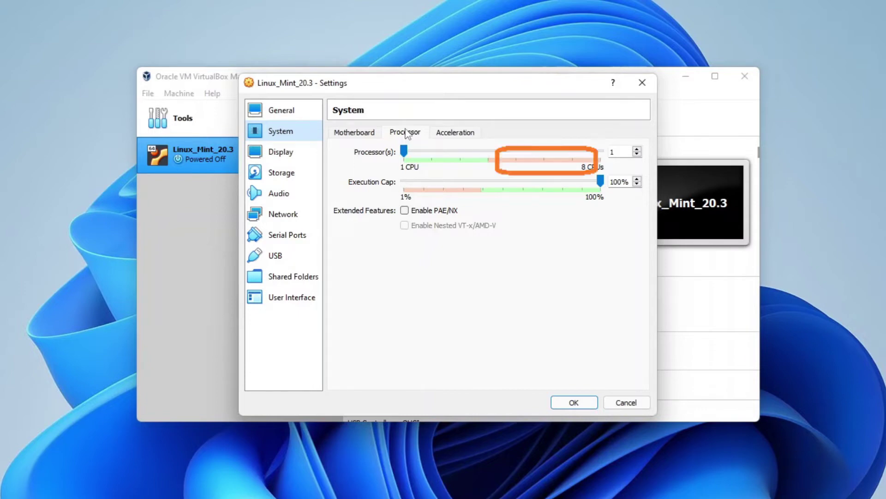
left_click_drag(404, 151, 430, 156)
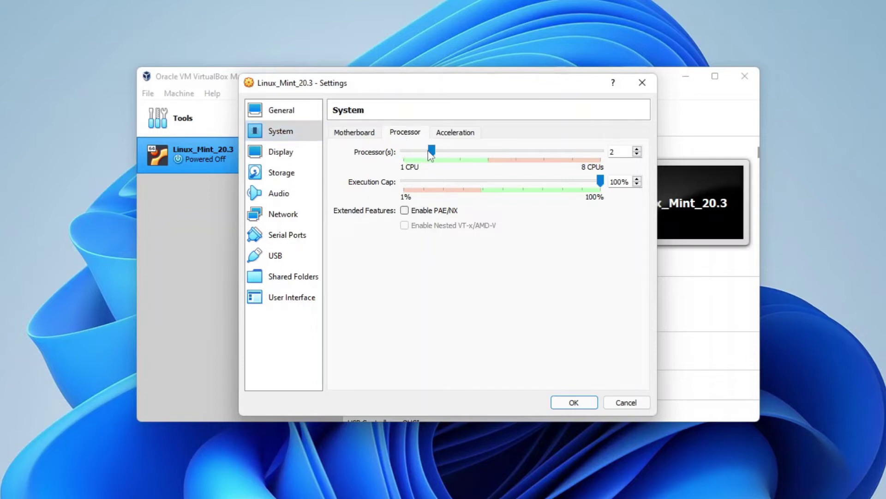
left_click(558, 408)
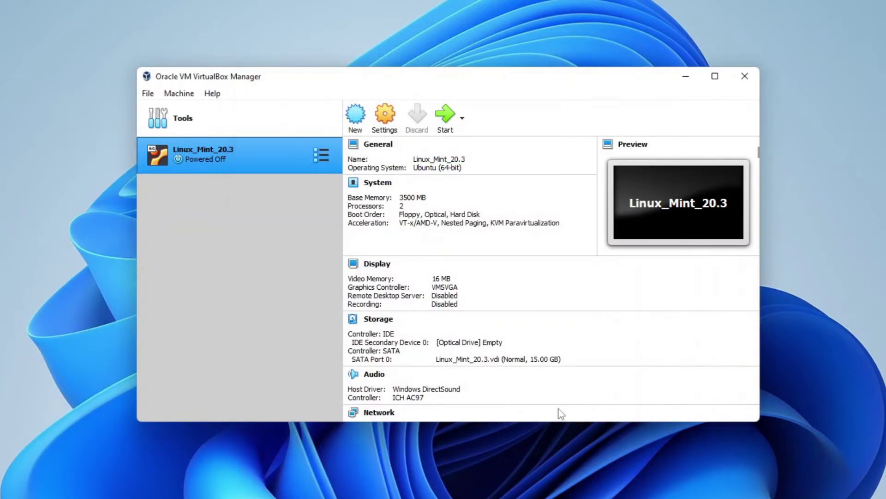
- Drag the Video Memory slider from 16 MB up to 256 MB and confirm
left_click(442, 279)
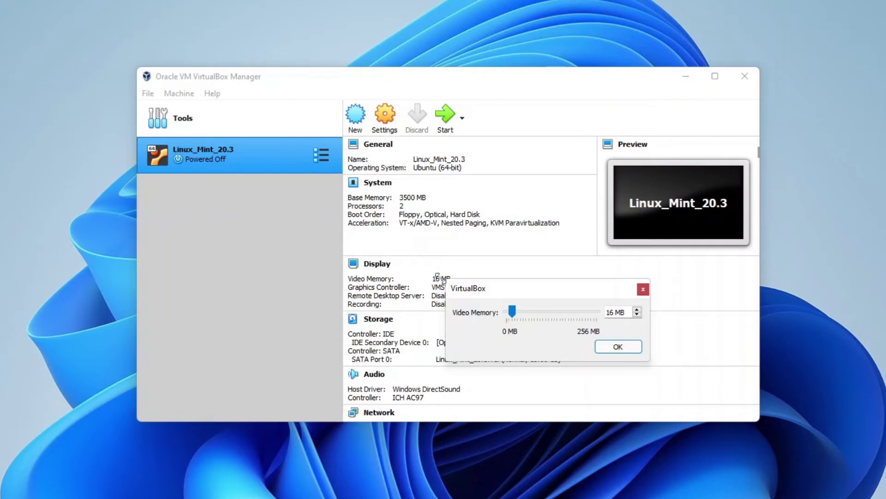
left_click_drag(511, 312, 597, 317)
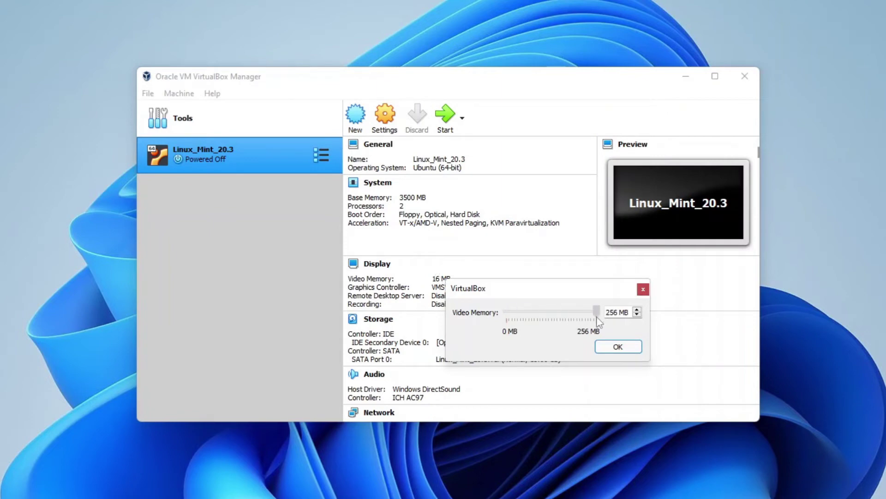
left_click(614, 347)
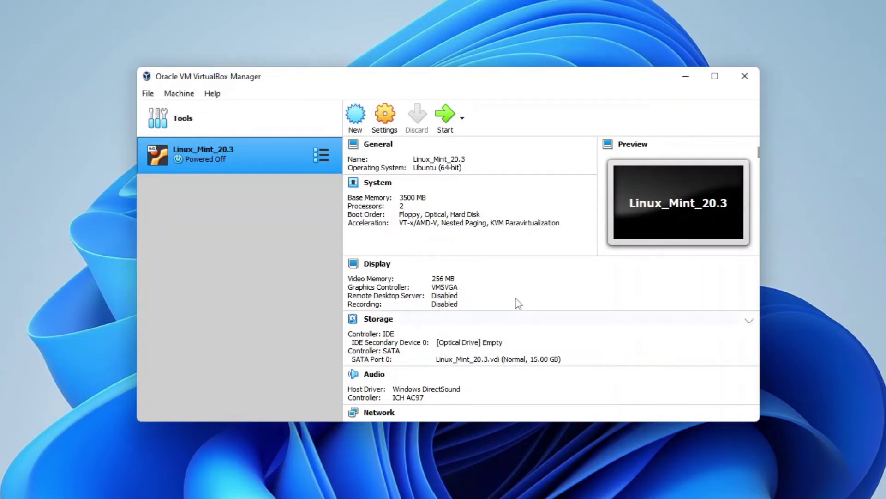
- Switch the Display graphics controller from VMSVGA to VBoxSVGA and confirm
left_click(445, 286)
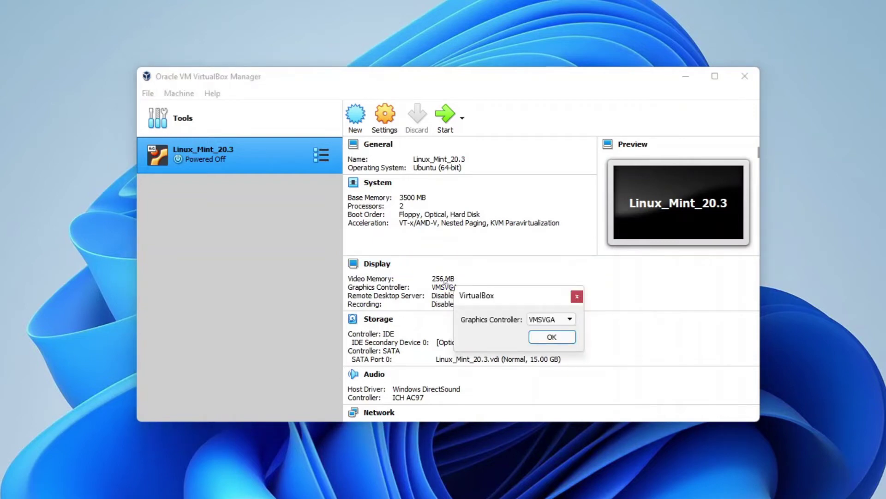
left_click(553, 321)
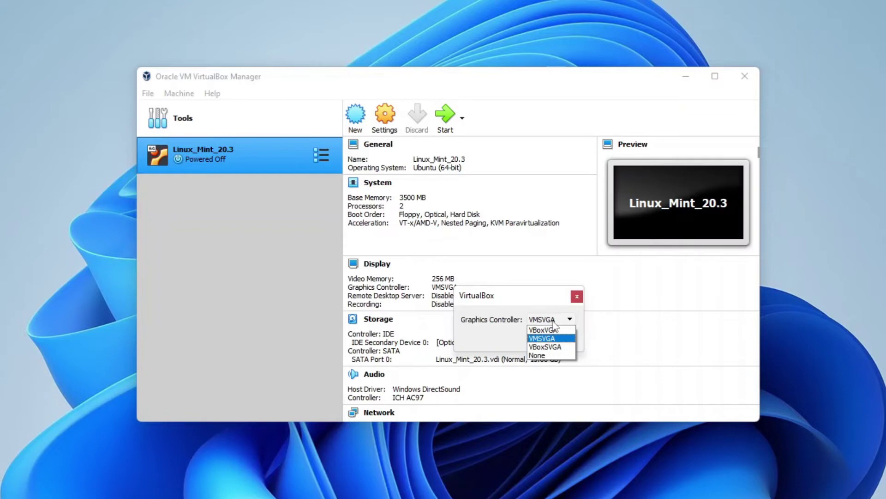
left_click(560, 347)
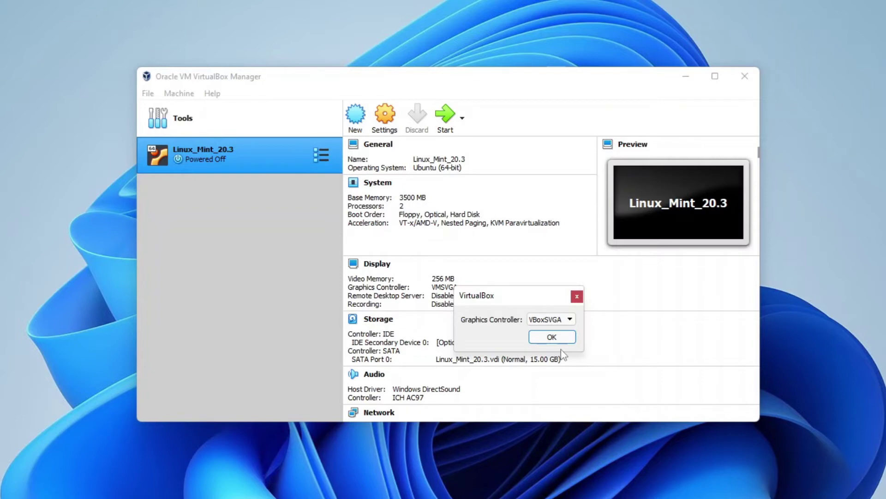
left_click(562, 338)
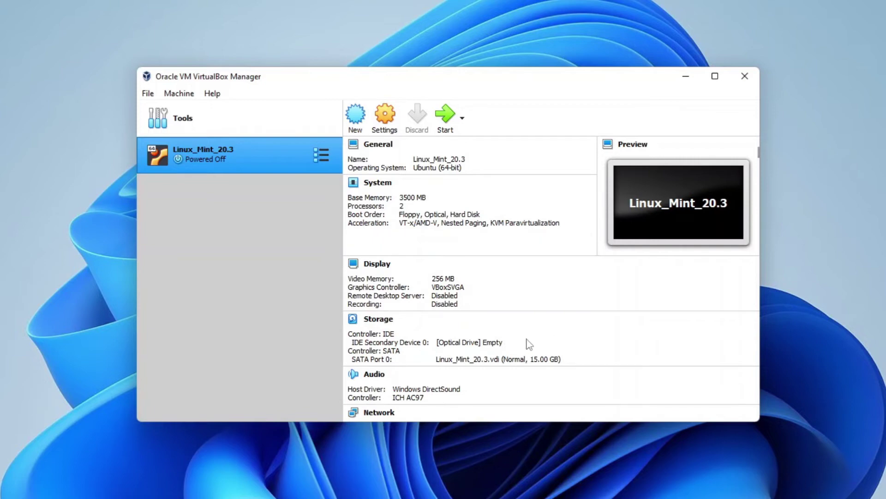
- Load linuxmint-20.3-cinnamon-64bit.iso from Downloads into the empty optical drive and start the VM
left_click(484, 342)
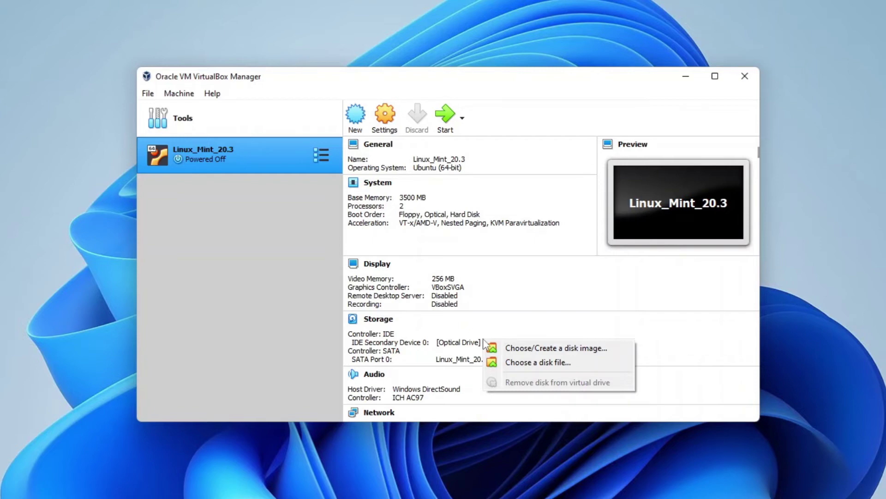
left_click(502, 364)
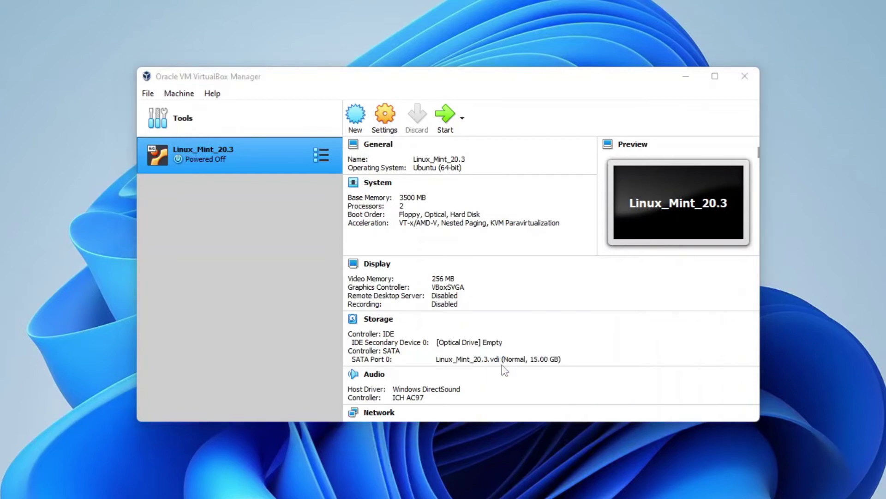
left_click(197, 222)
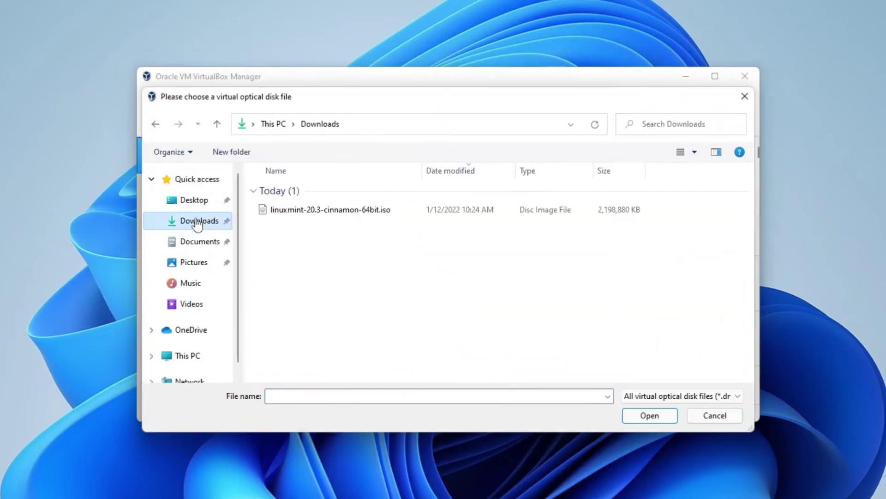
left_click(280, 212)
left_click(651, 416)
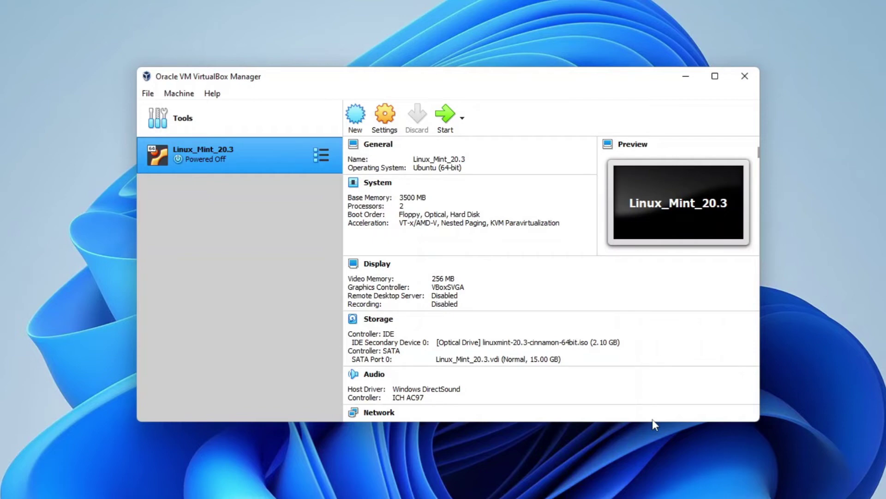
left_click(446, 116)
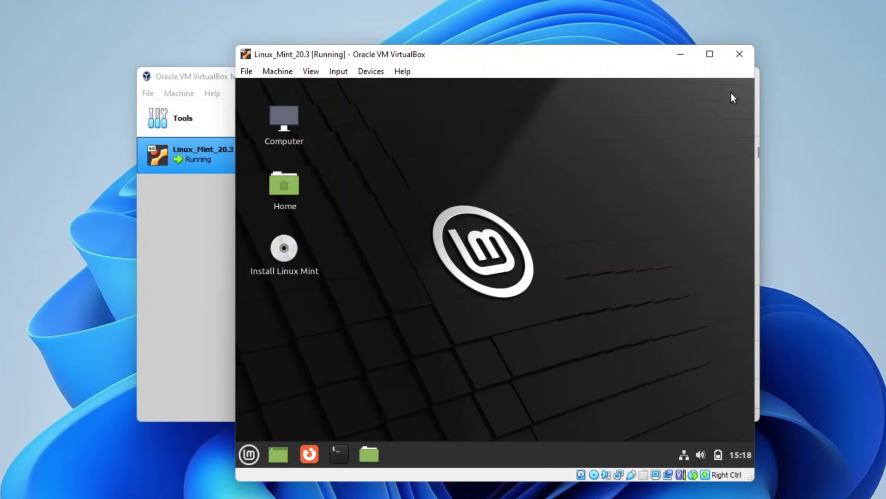
- Launch the Mint installer, keep English and the tested English (US) layout, and enable multimedia codecs
double_click(291, 257)
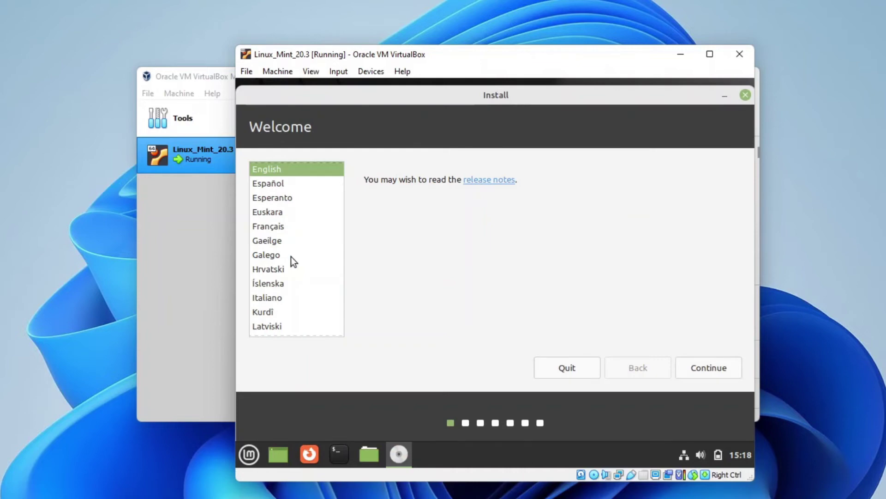
left_click(692, 362)
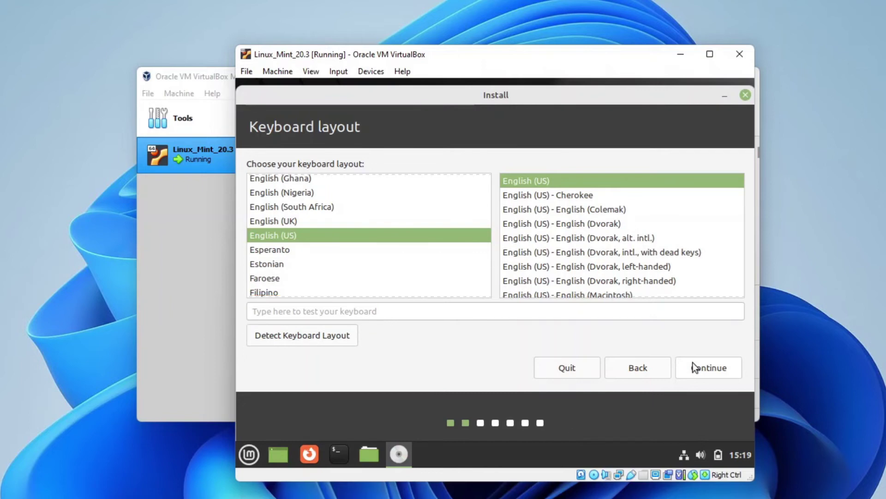
left_click(448, 311)
type("hello @#$ HELLO")
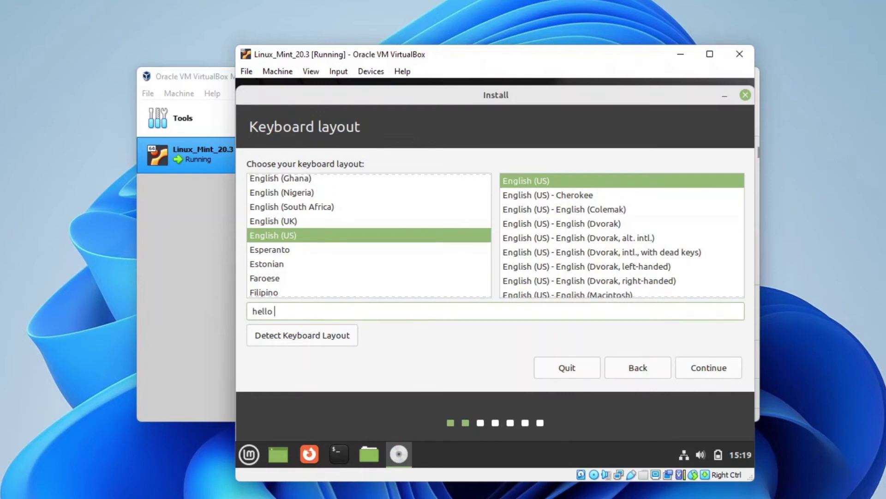
left_click(699, 371)
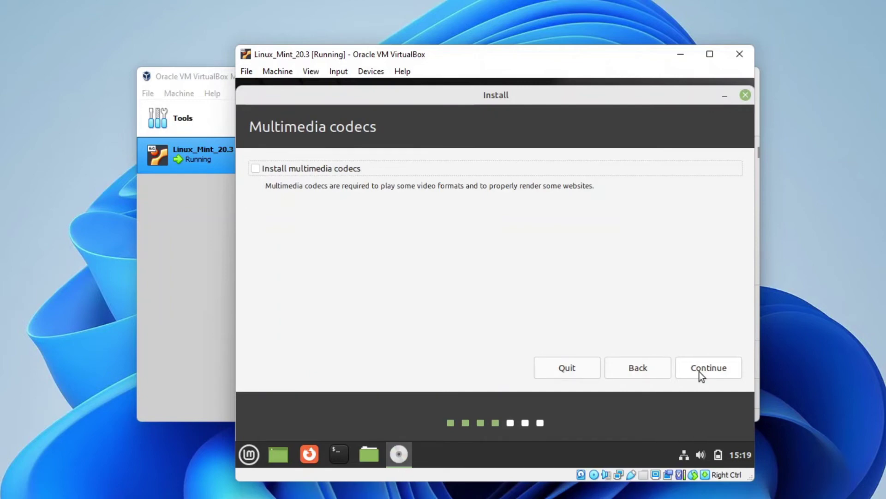
left_click(298, 168)
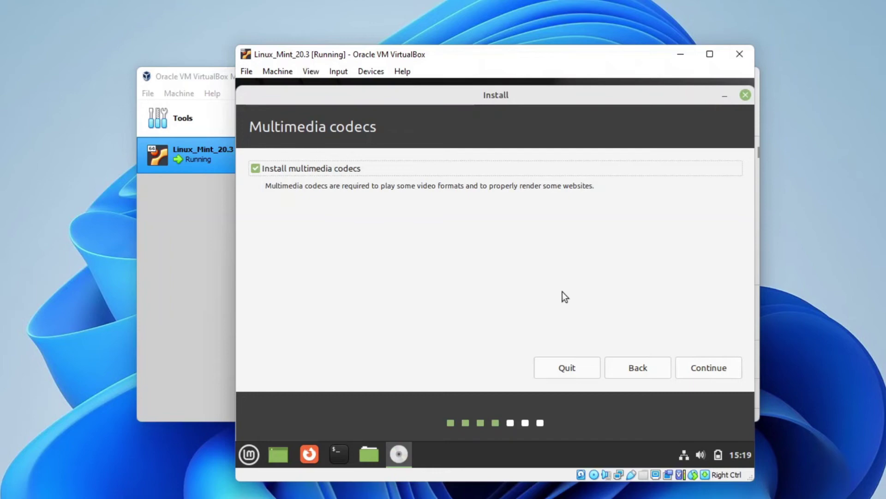
left_click(694, 367)
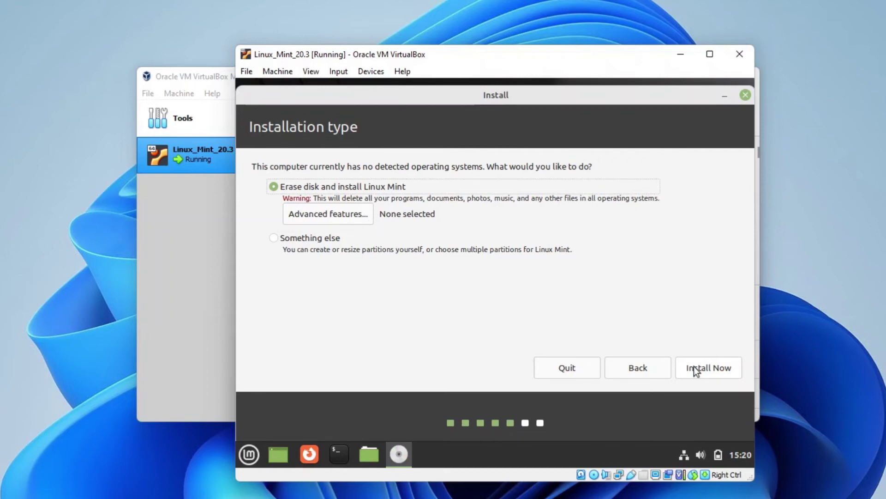
- Install with Erase disk, confirm writing changes to disk, and keep the Jerusalem time zone
left_click(693, 367)
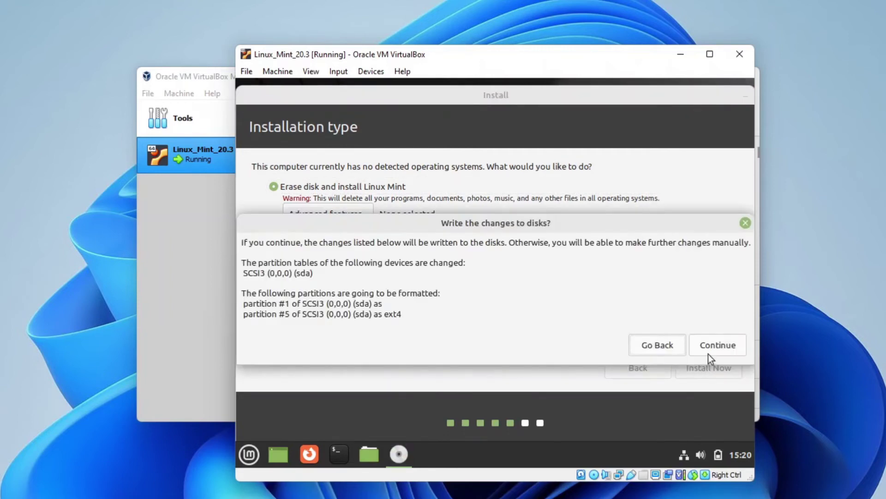
left_click(713, 346)
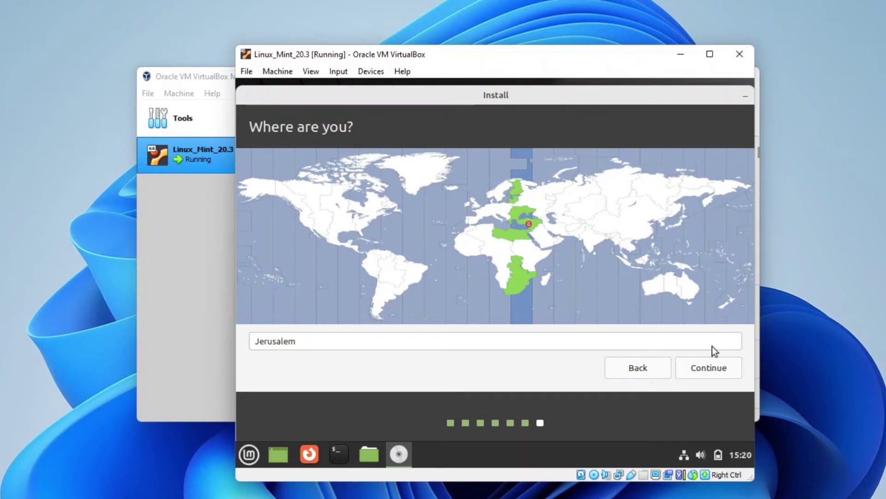
left_click(715, 369)
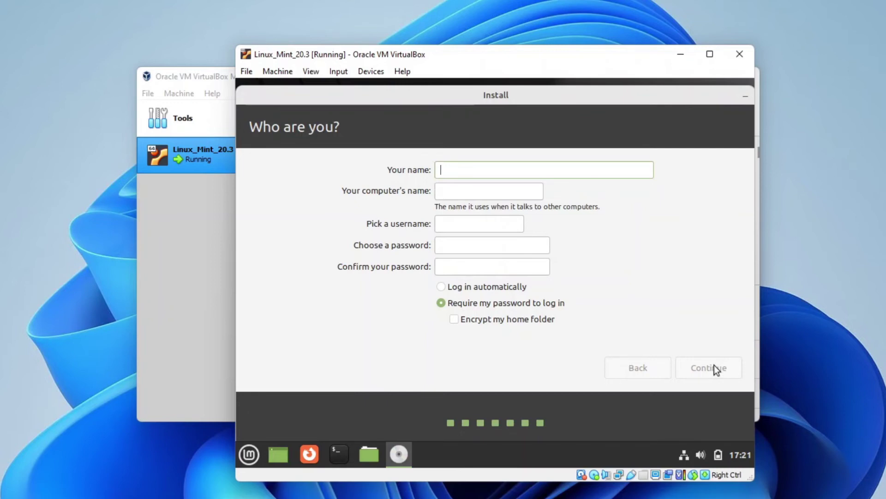
- Enter the full name, username and password twice, enable automatic login, and start installing
type("Abstract programmer")
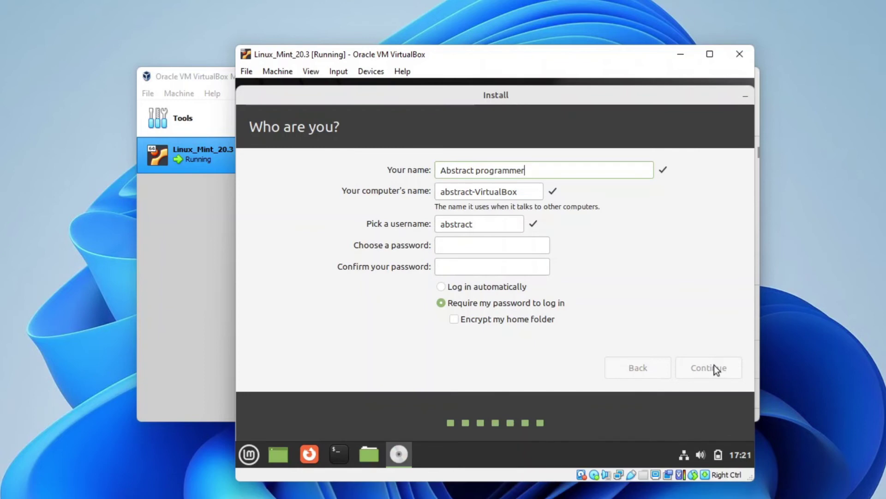
key("Tab")
key("Tab")
type("matan")
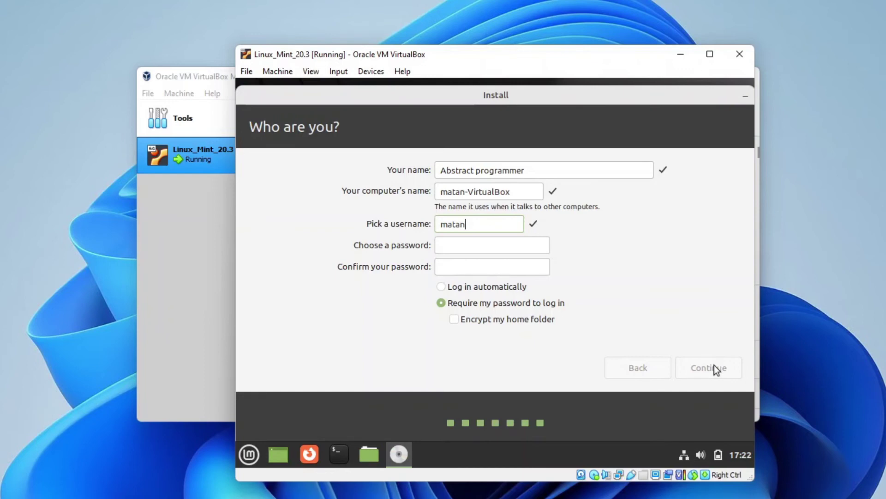
key("Tab")
type("1234")
key("Tab")
type("1234")
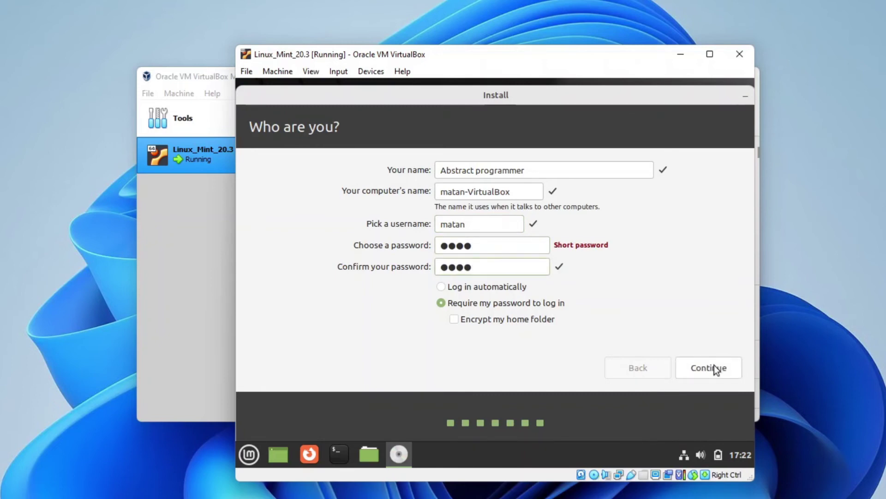
left_click(493, 285)
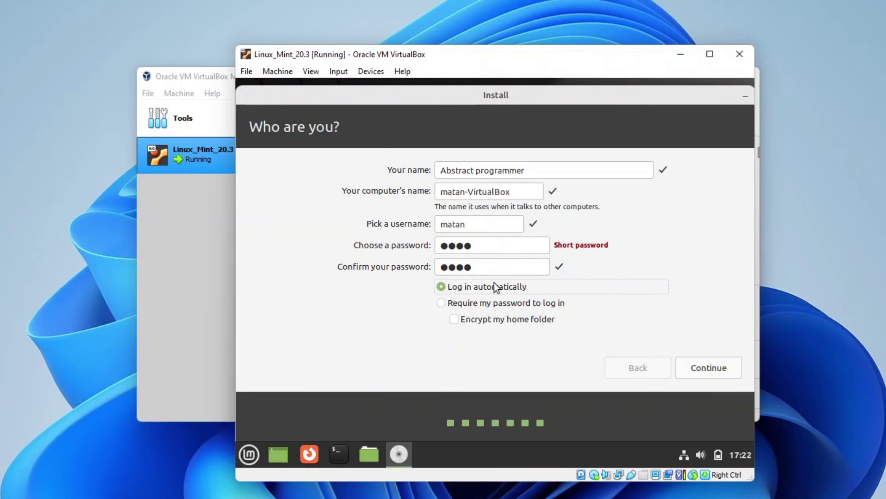
left_click(696, 373)
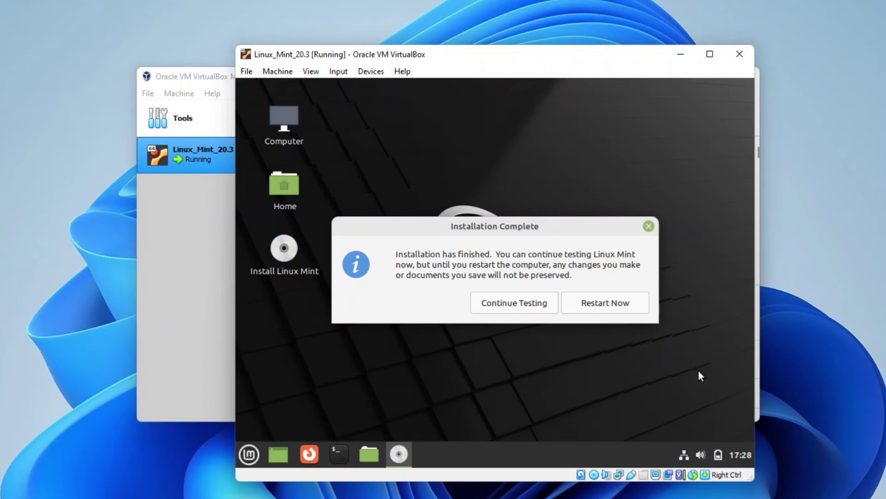
- Restart into the newly installed Linux Mint and bring the VM window to the front
left_click(620, 304)
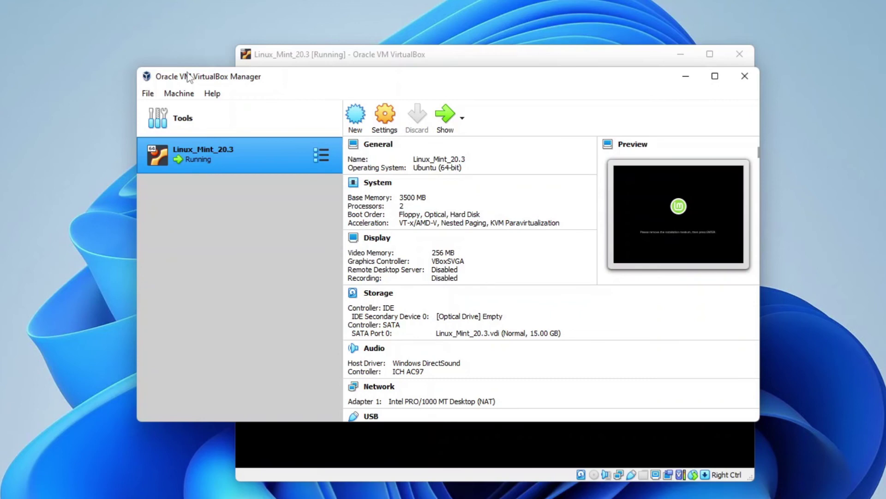
left_click(355, 55)
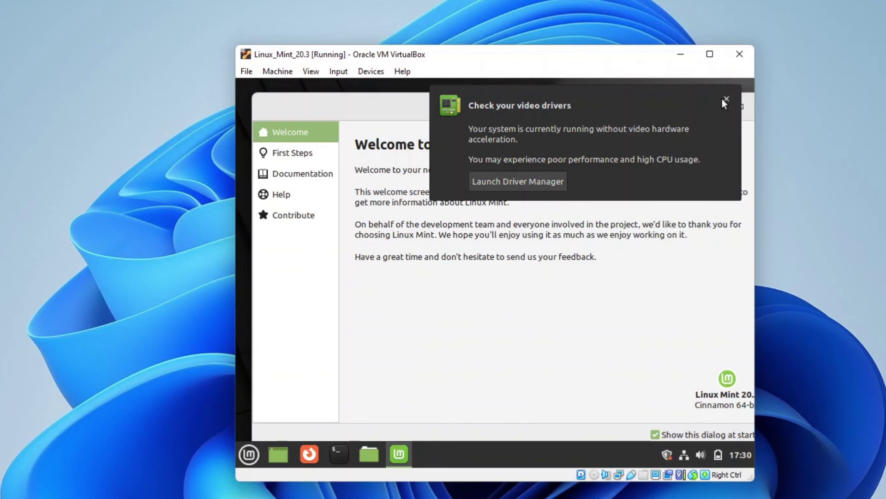
- Dismiss the video-driver notice, untick 'Show this dialog at startup', and close the Welcome window
left_click(727, 99)
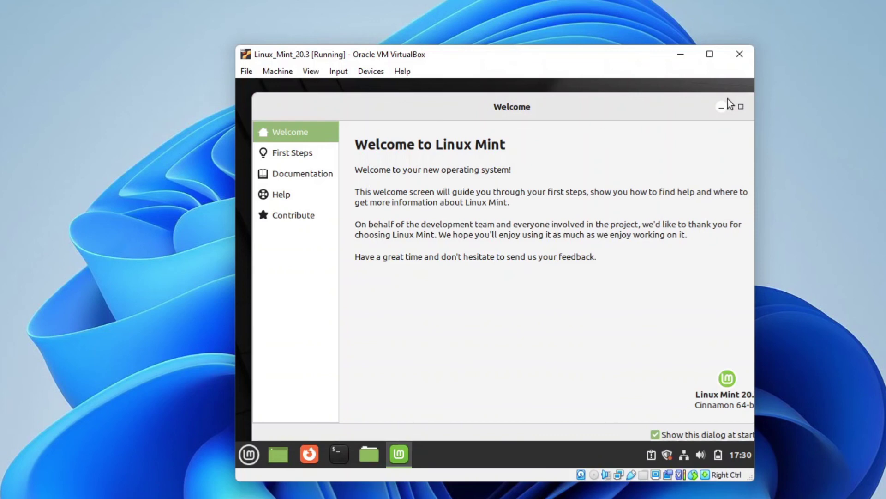
left_click(657, 434)
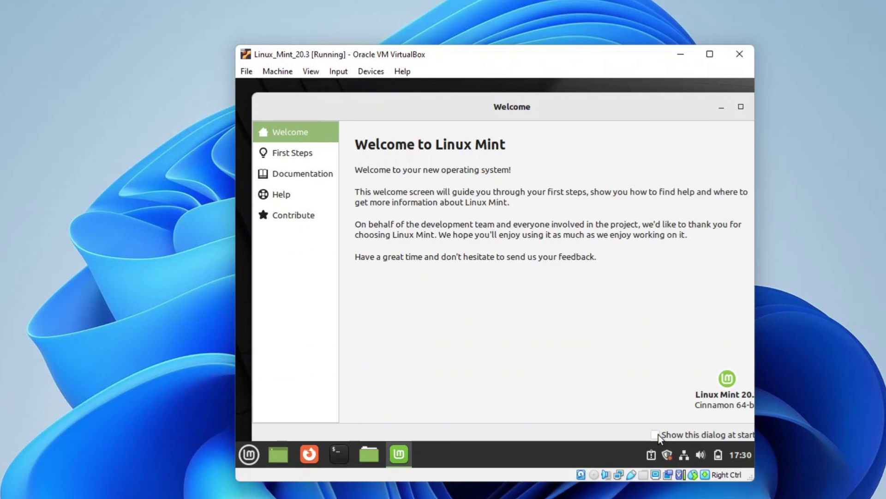
left_click_drag(663, 99, 566, 119)
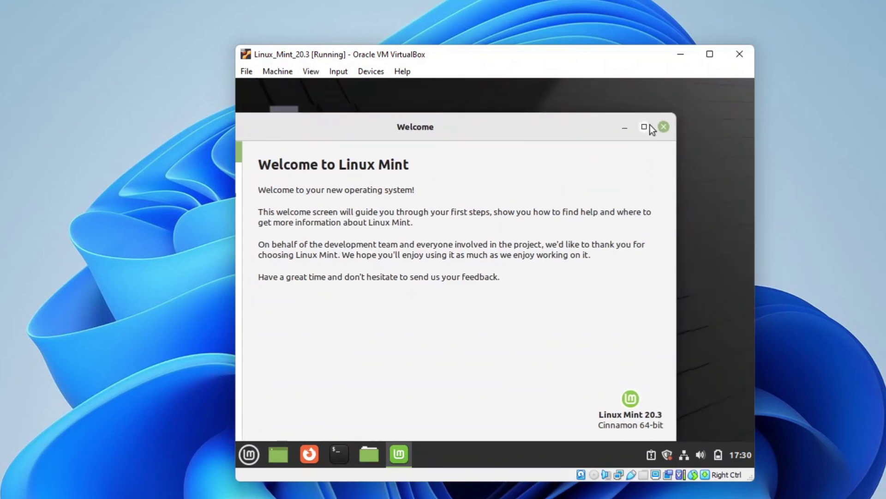
left_click(664, 127)
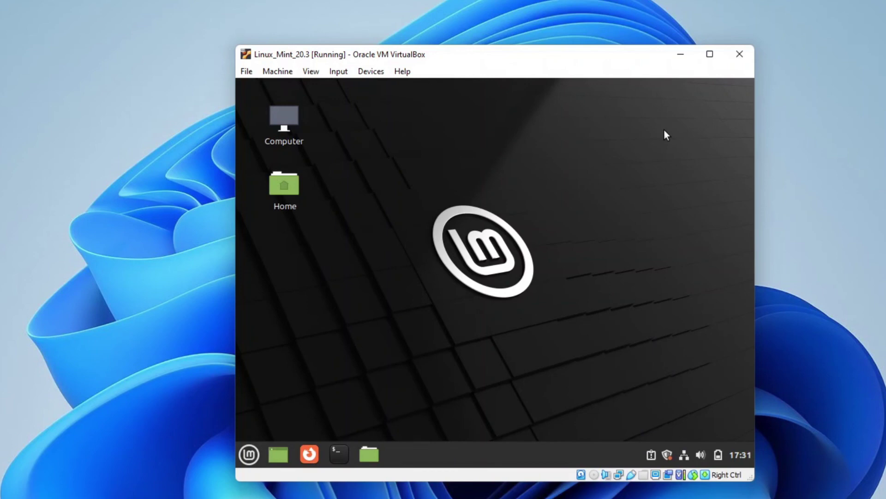
- Run 'sudo apt update' in a Mint terminal, entering the account password, then close the terminal
left_click(343, 456)
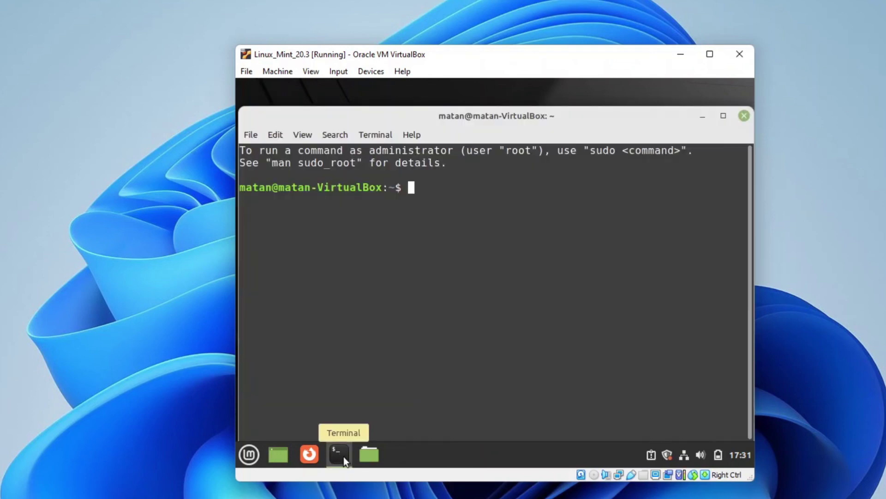
type("sudo apt update")
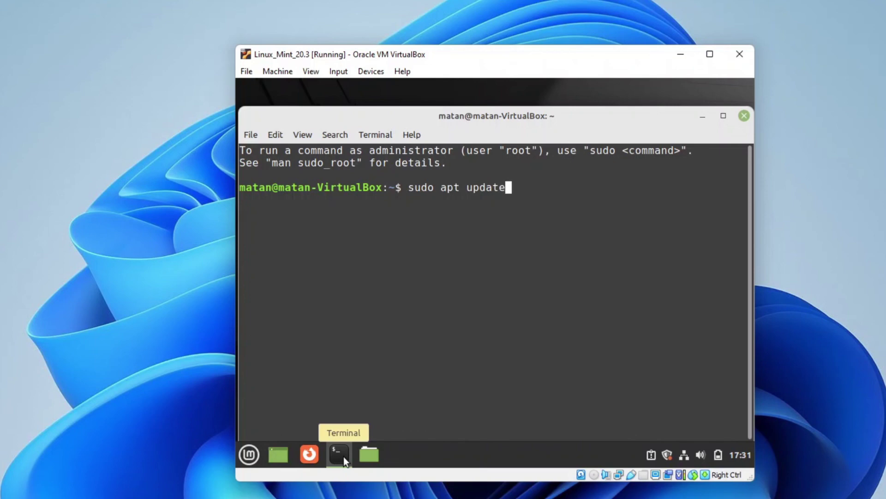
key("Return")
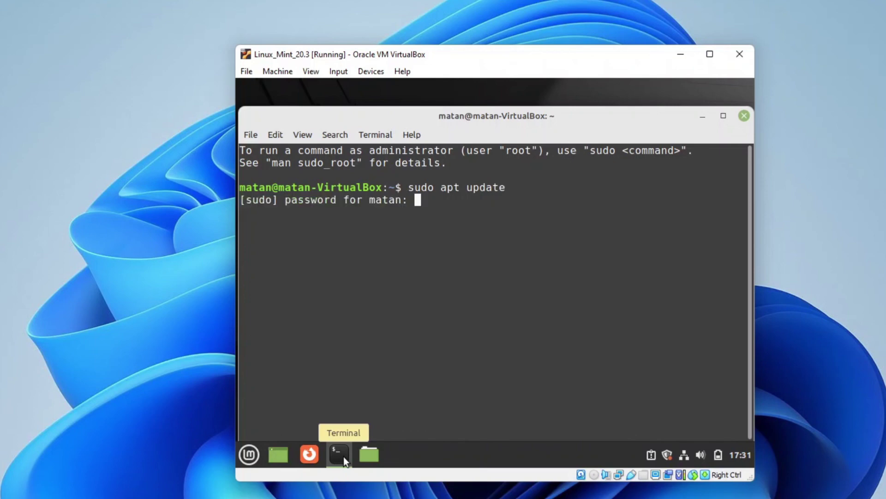
type("****")
key("Return")
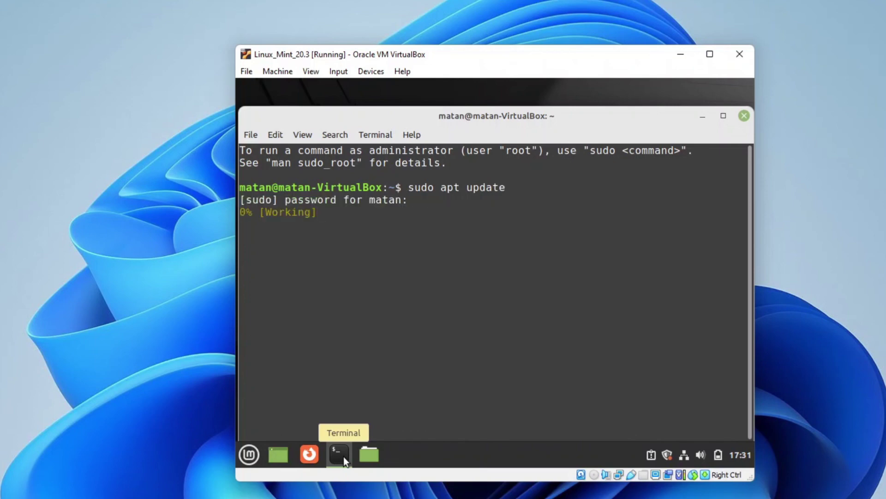
left_click(743, 115)
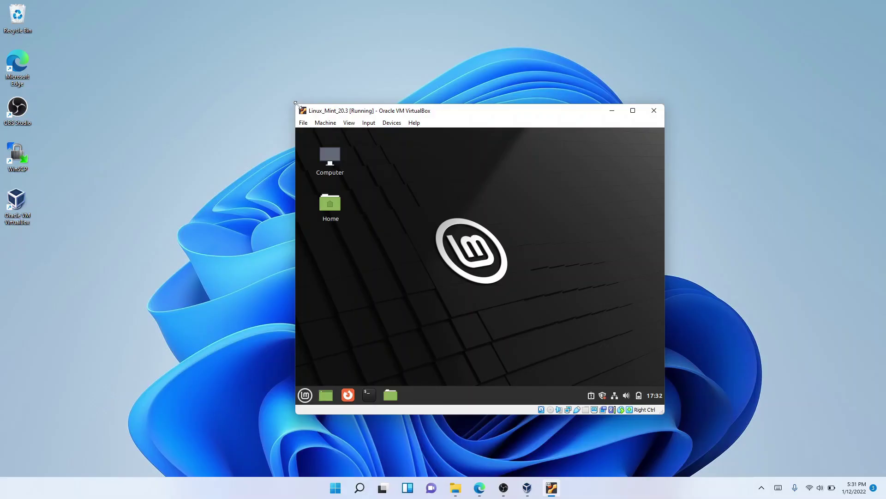
- Drag the VM window larger, switch to View > Full-screen Mode, then exit with Host+F
left_click_drag(236, 46, 40, 0)
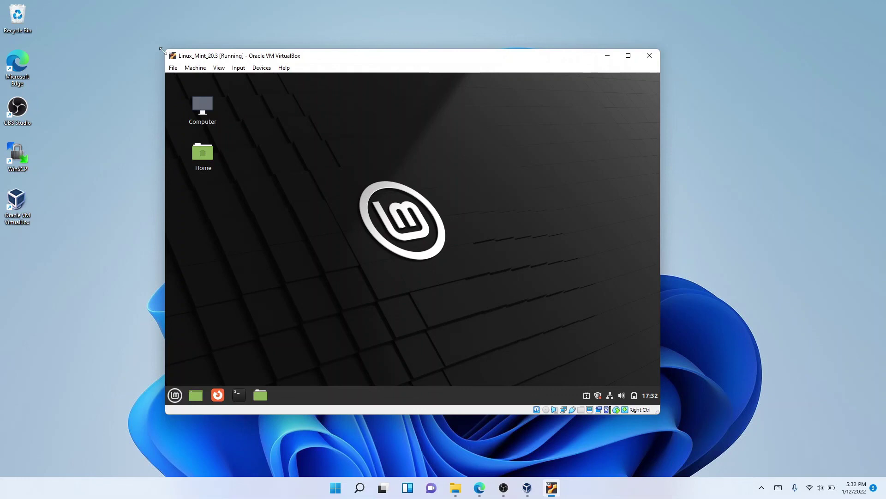
left_click(219, 68)
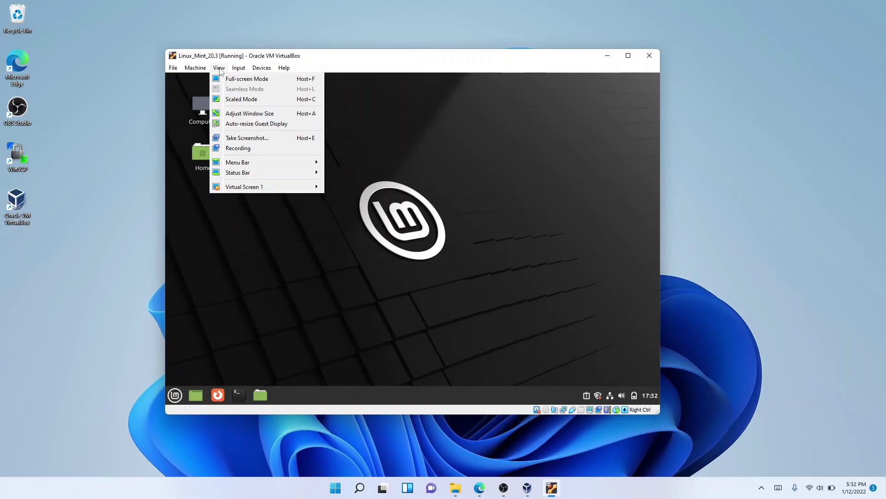
left_click(247, 79)
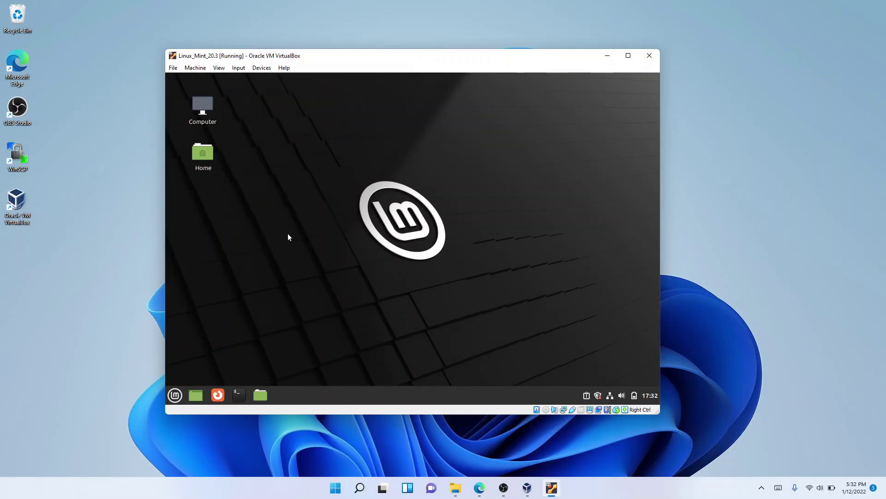
key("Return")
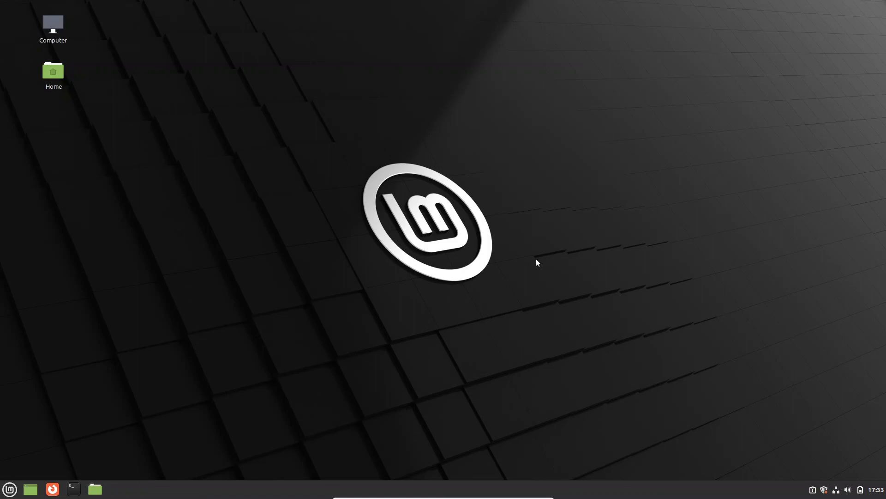
key("Control_R+f")
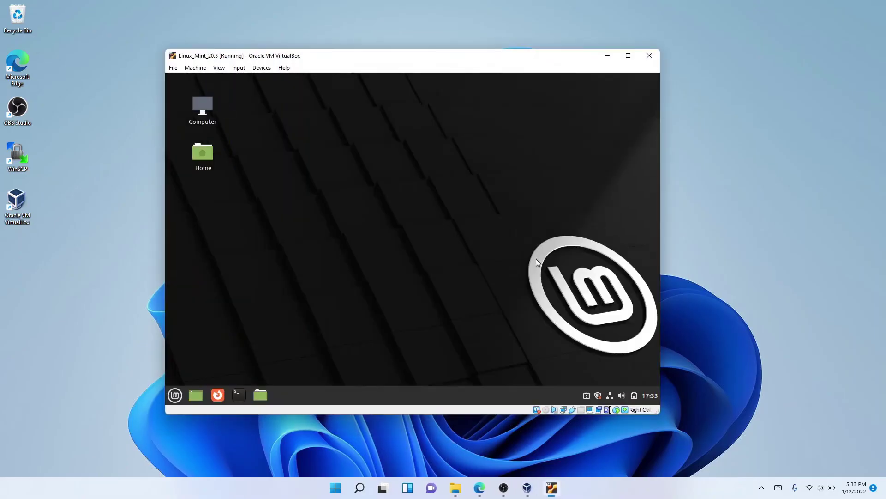